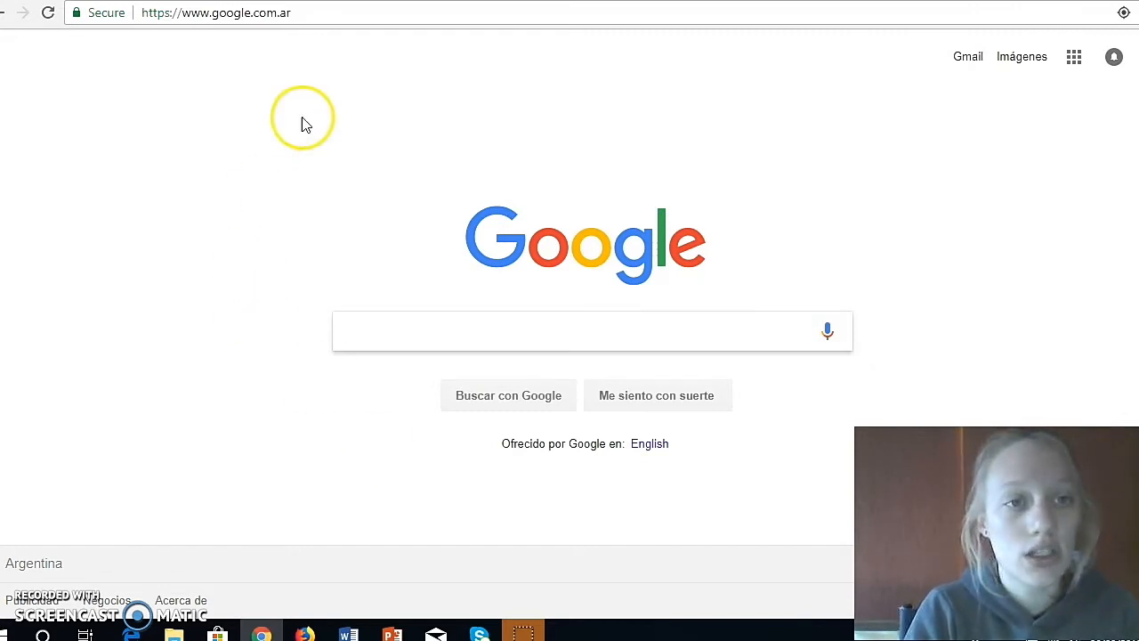
# - Open the nearpod.com website in the browser
pyautogui.click(285, 18)
pyautogui.write('nearpo')
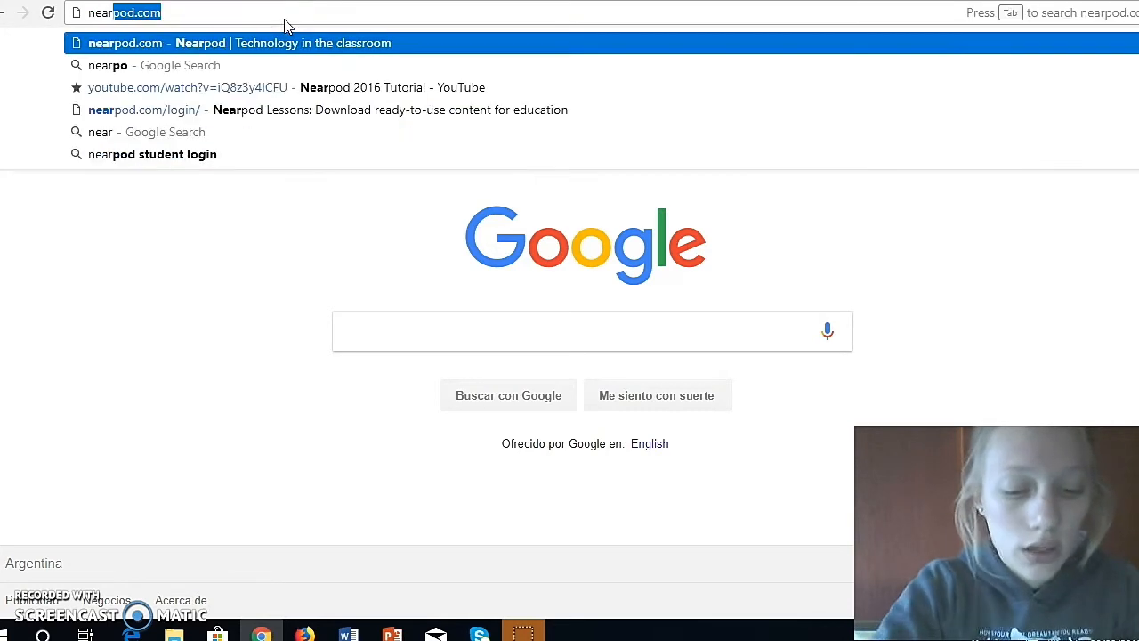
pyautogui.write('d.')
pyautogui.press('Return')
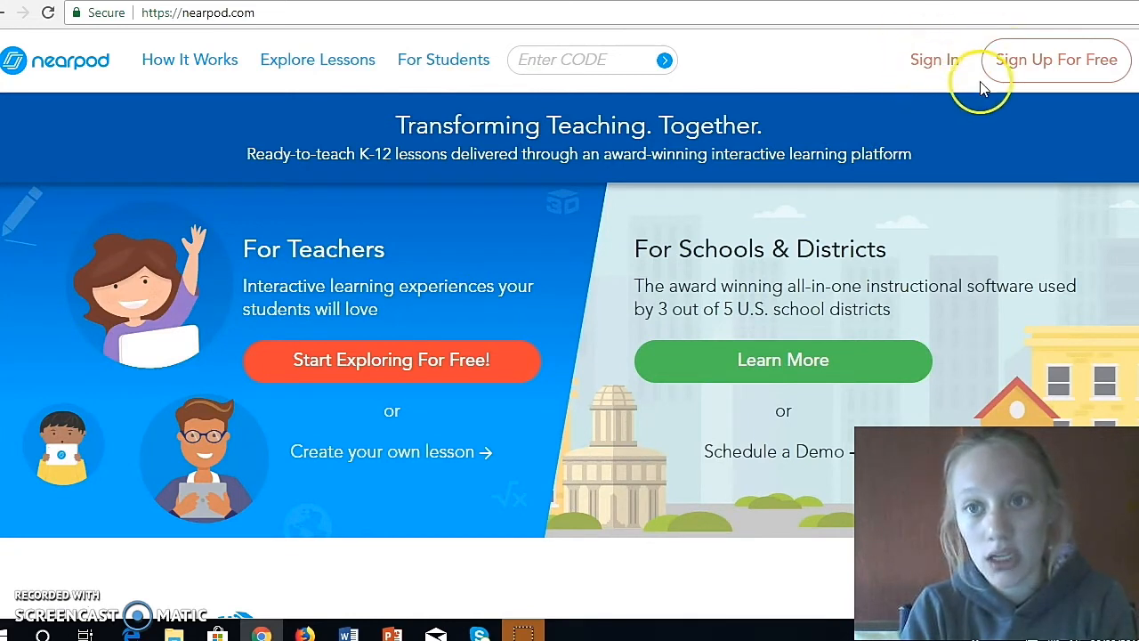
# - Go to the Nearpod teacher sign-in page and log in with the Google account
pyautogui.click(946, 71)
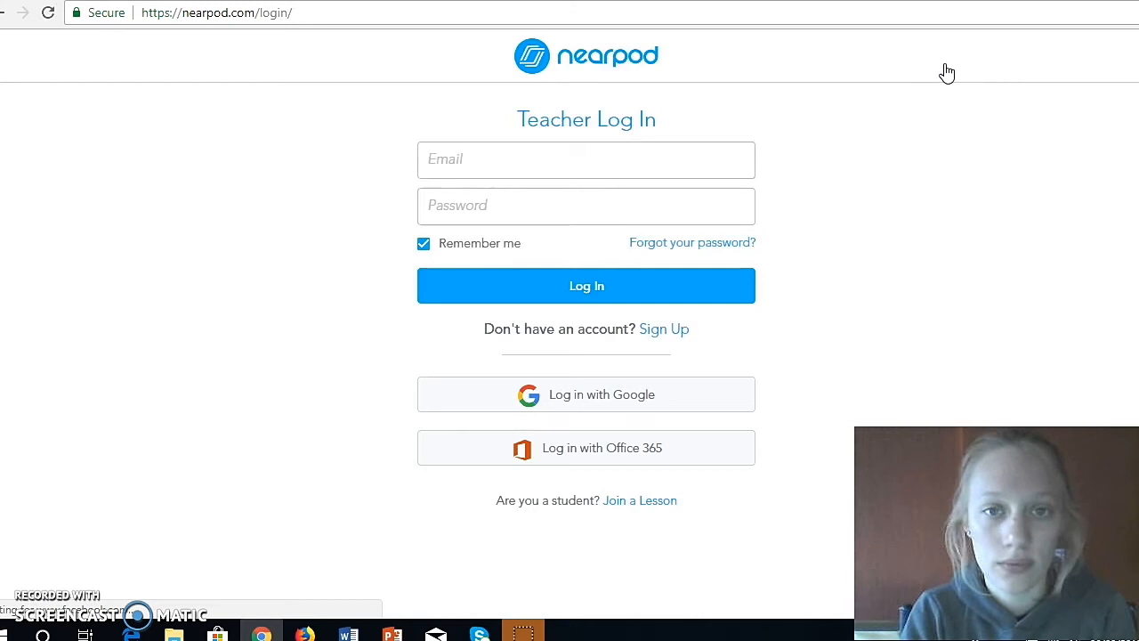
pyautogui.click(905, 265)
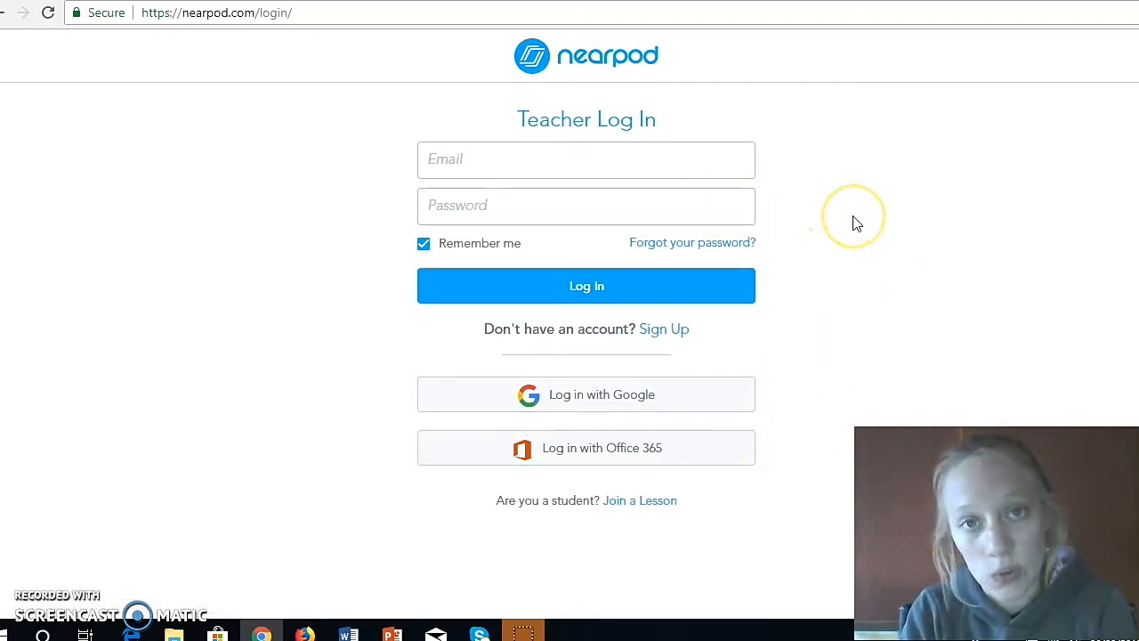
pyautogui.click(722, 402)
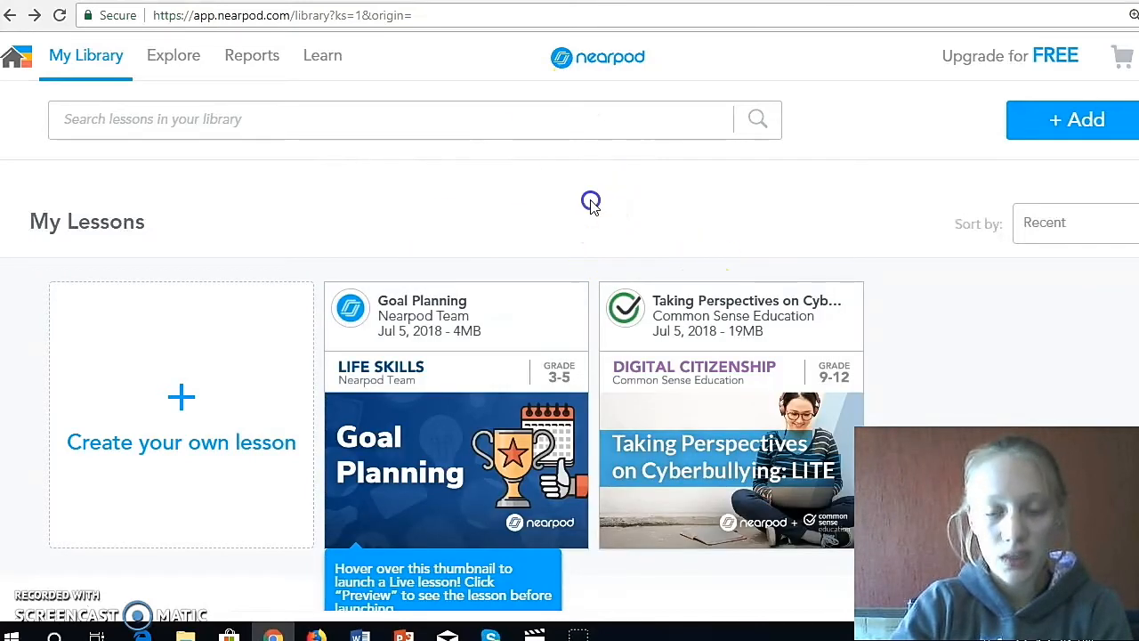
# - Go to the Nearpod home page and start creating a new lesson
pyautogui.click(16, 57)
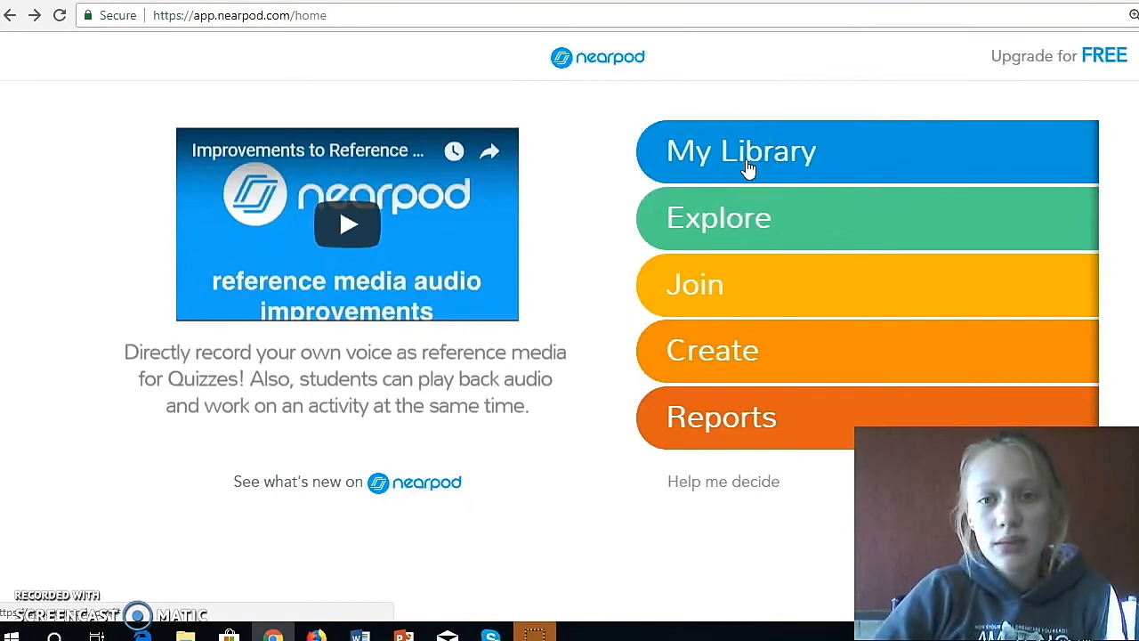
pyautogui.click(819, 152)
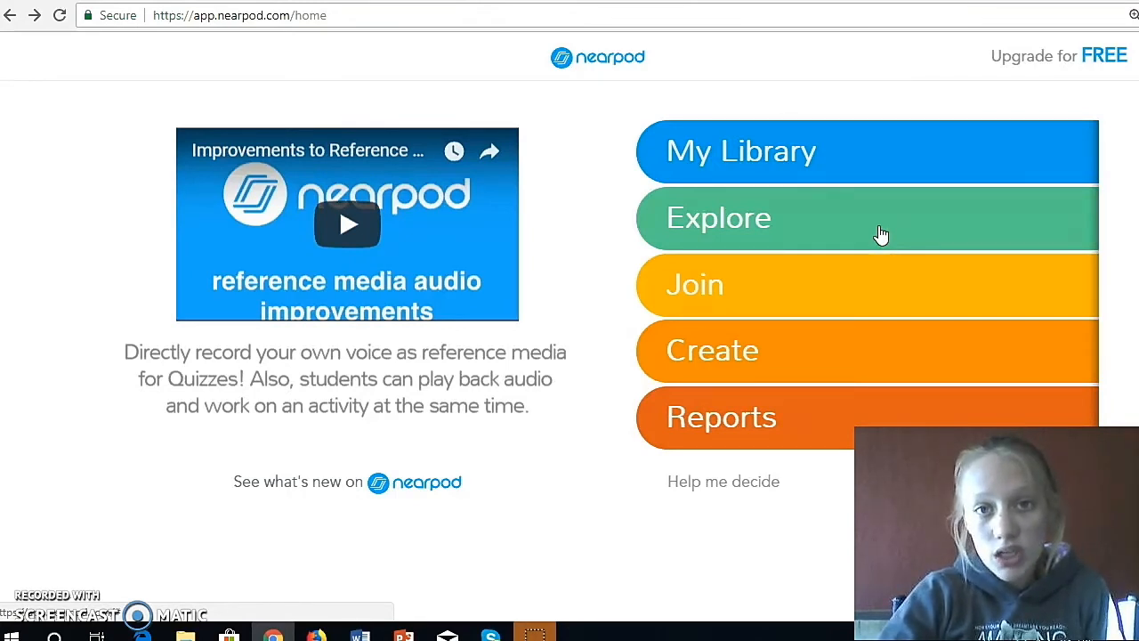
pyautogui.click(828, 271)
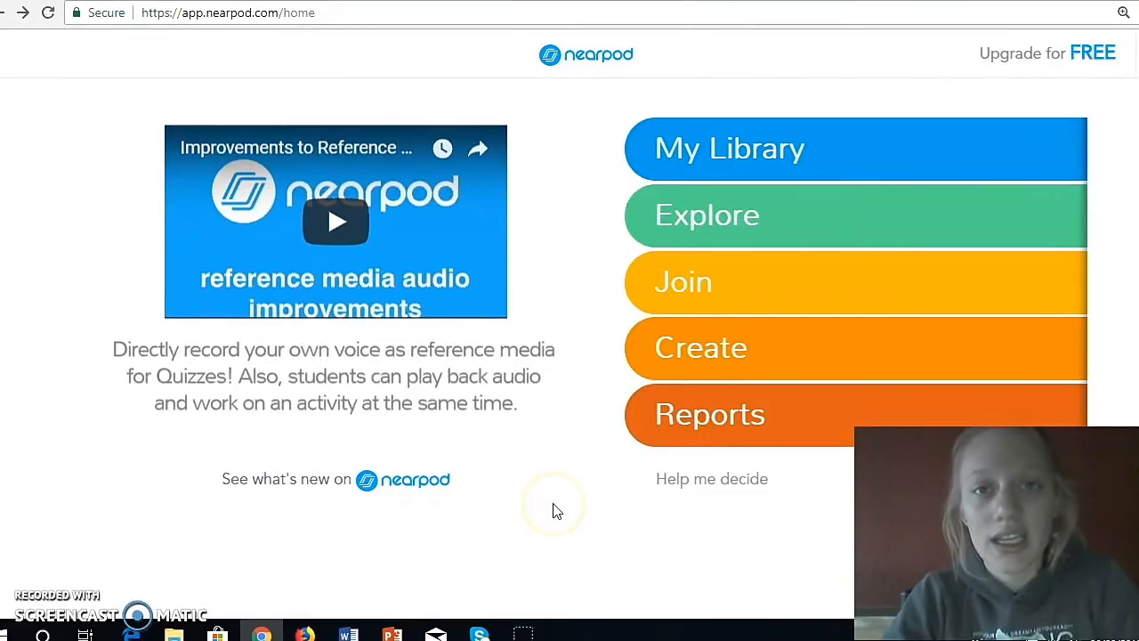
pyautogui.click(733, 352)
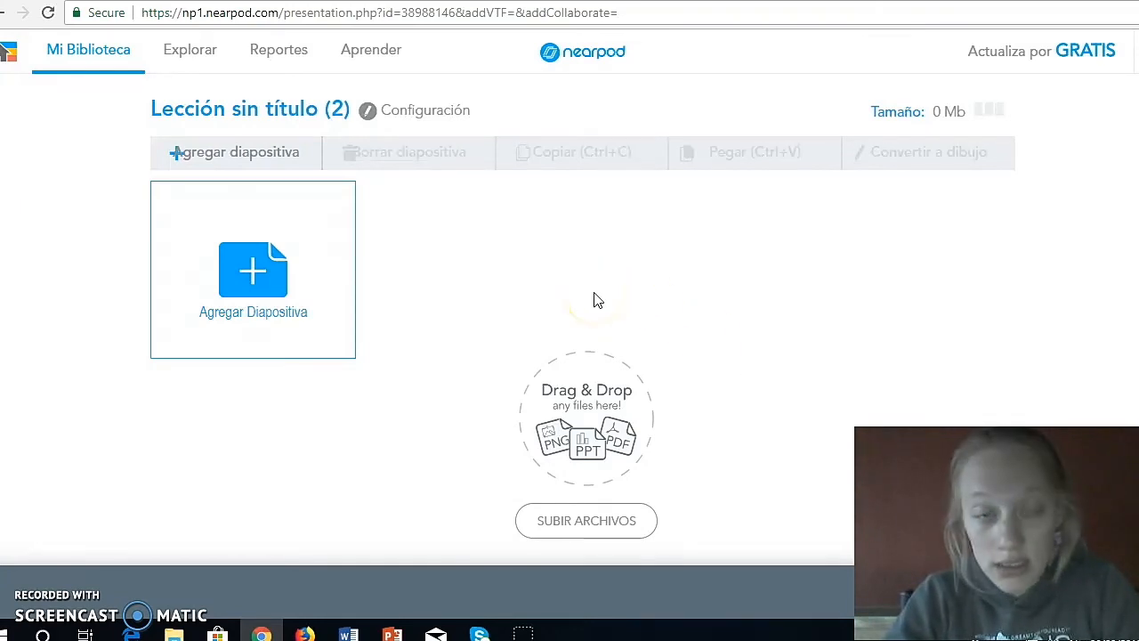
# - Rename the untitled lesson as "Tutorial Nearpod"
pyautogui.click(302, 107)
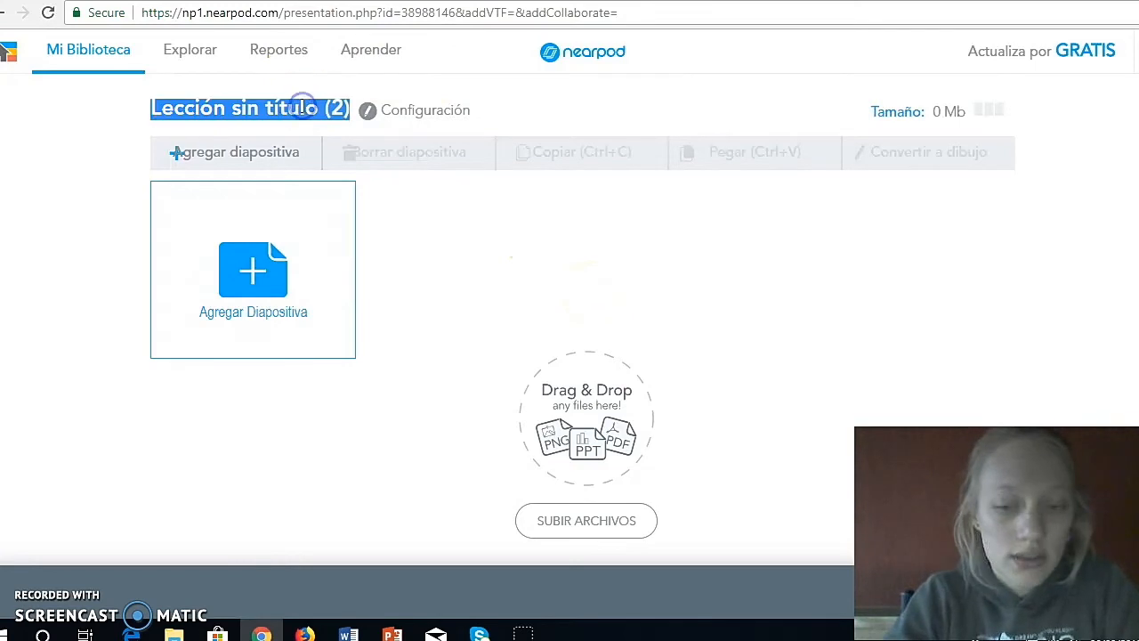
pyautogui.press('BackSpace')
pyautogui.write('Tutorial')
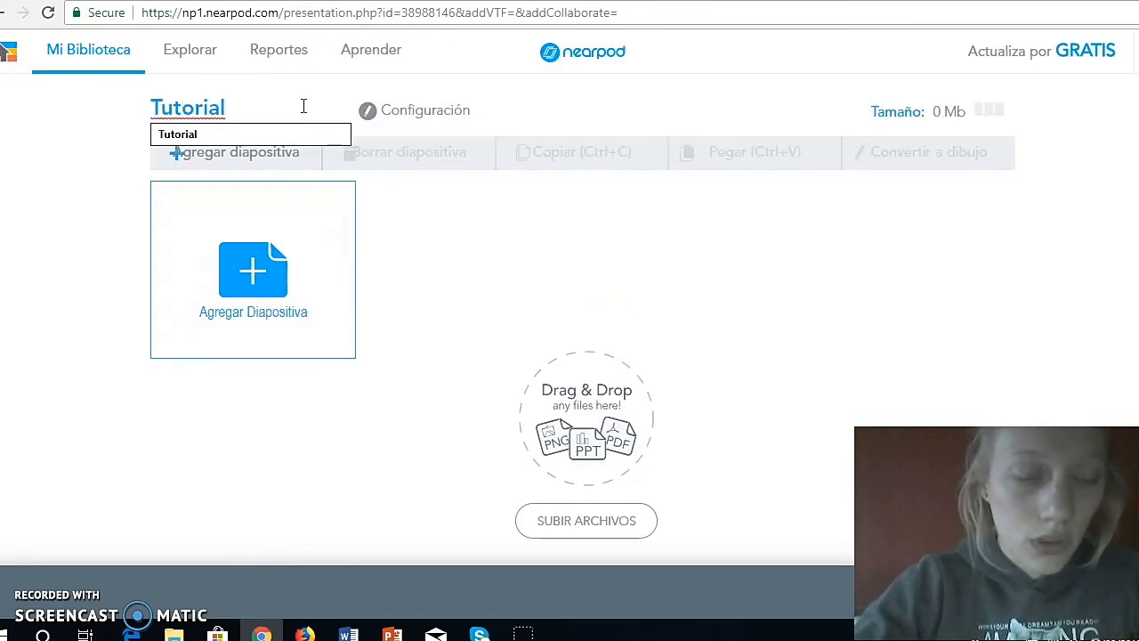
pyautogui.write(' N')
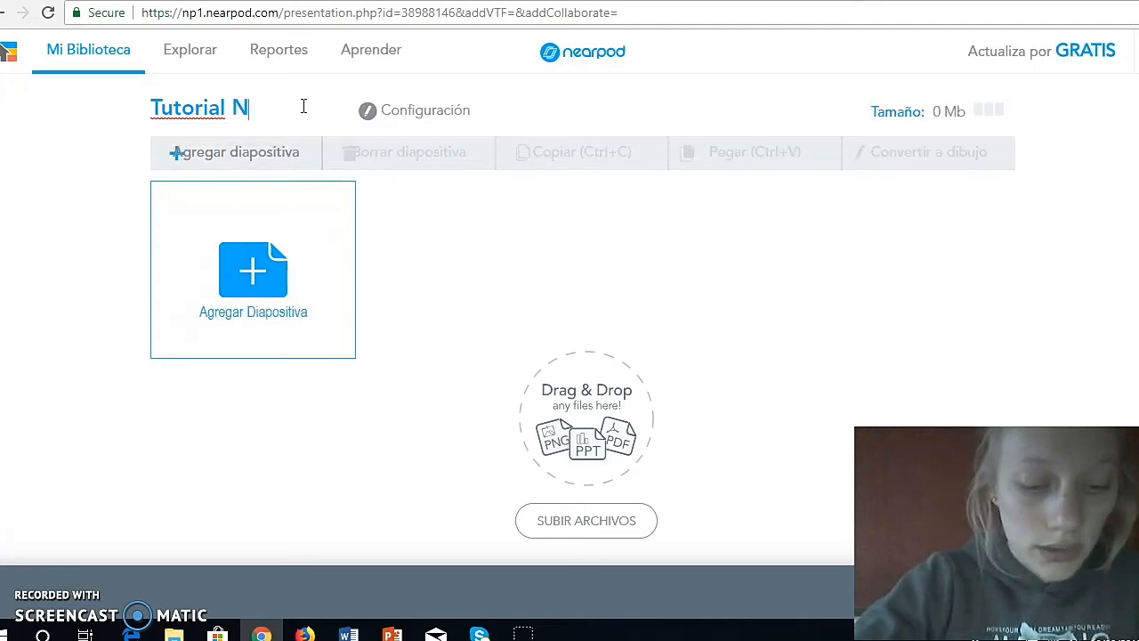
pyautogui.write('earpod')
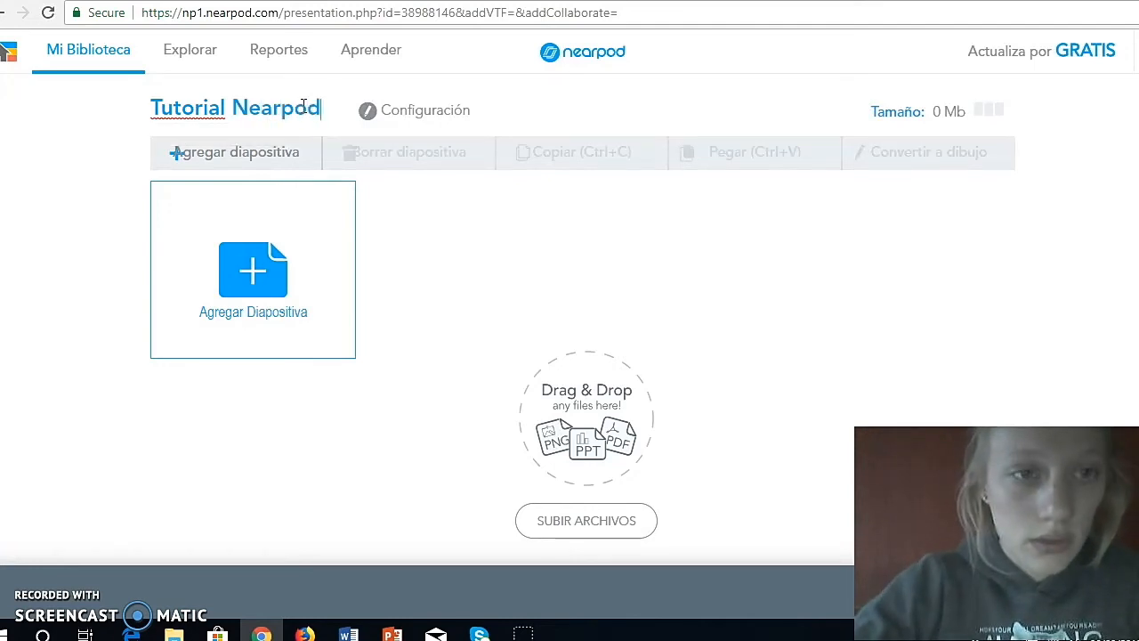
pyautogui.click(469, 234)
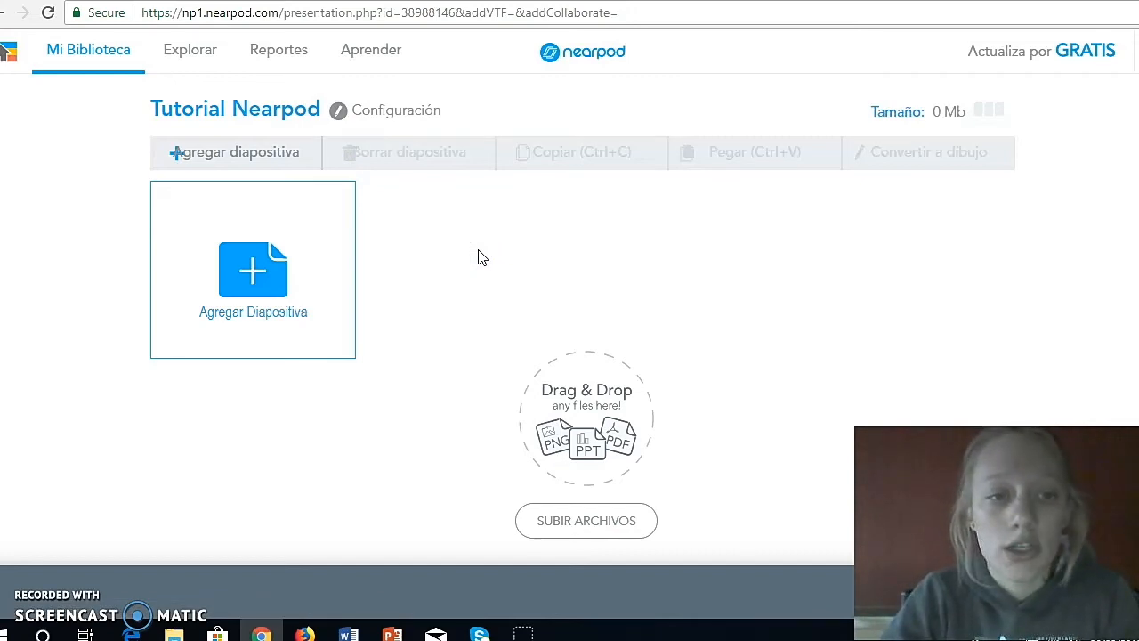
# - Add a new slide to the lesson, look through the available content types and choose Diapositiva
pyautogui.click(437, 261)
pyautogui.click(295, 290)
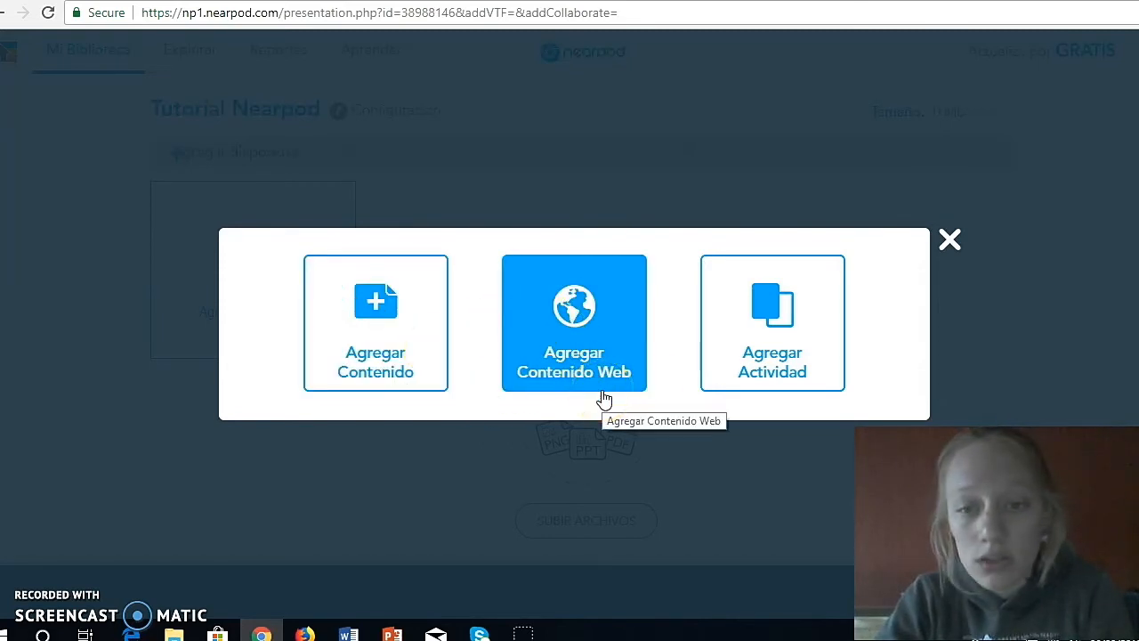
pyautogui.click(768, 364)
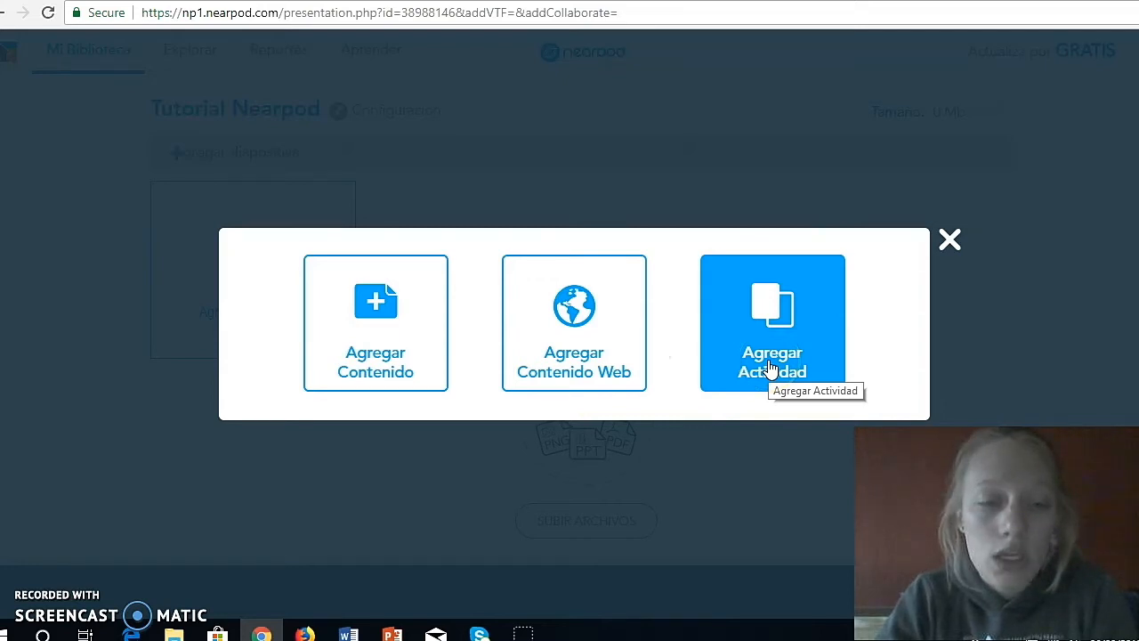
pyautogui.click(439, 384)
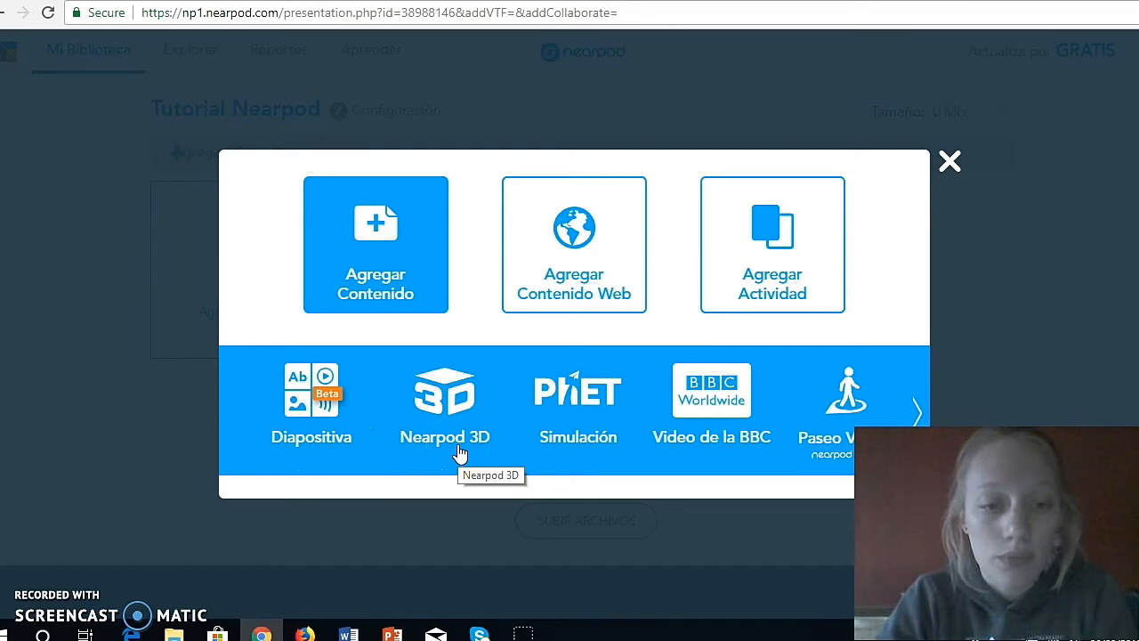
pyautogui.click(488, 450)
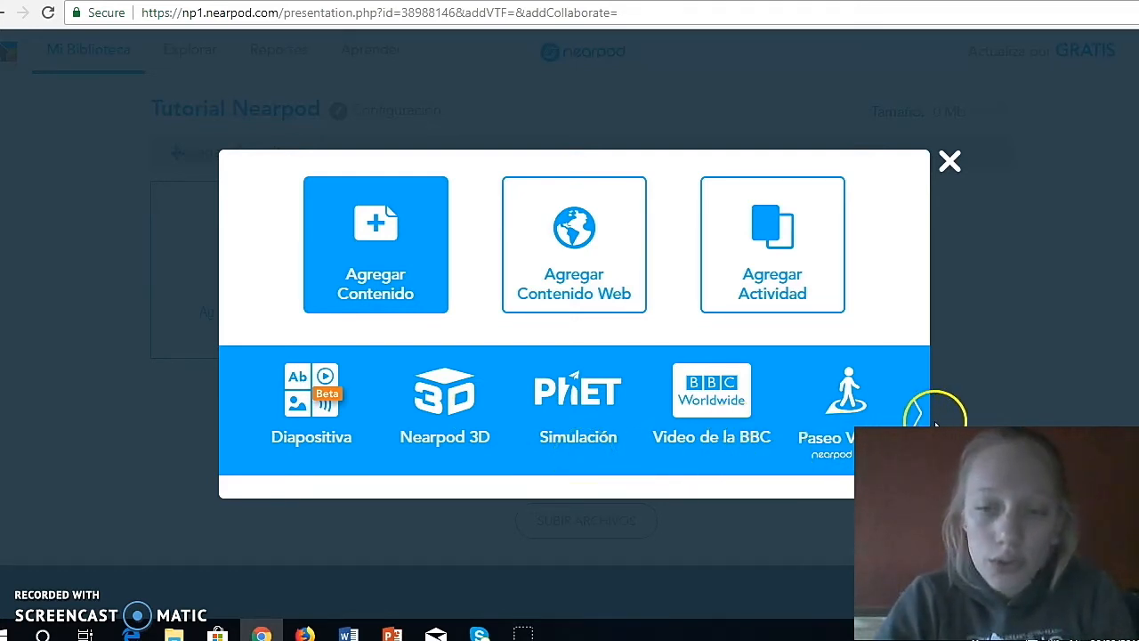
pyautogui.click(919, 412)
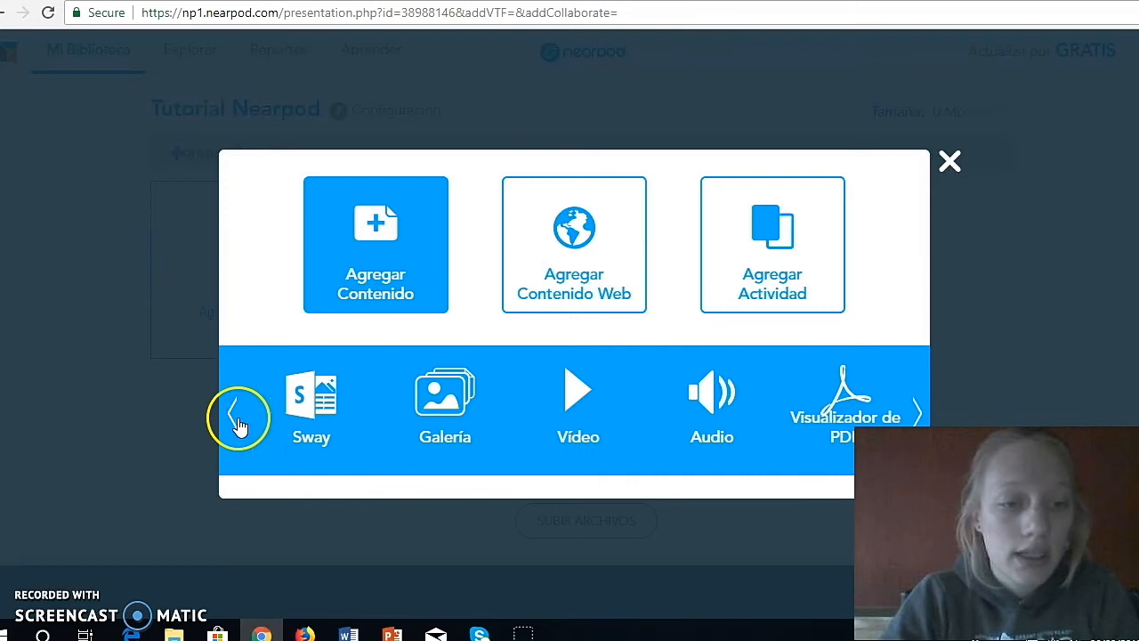
pyautogui.click(236, 416)
pyautogui.click(236, 418)
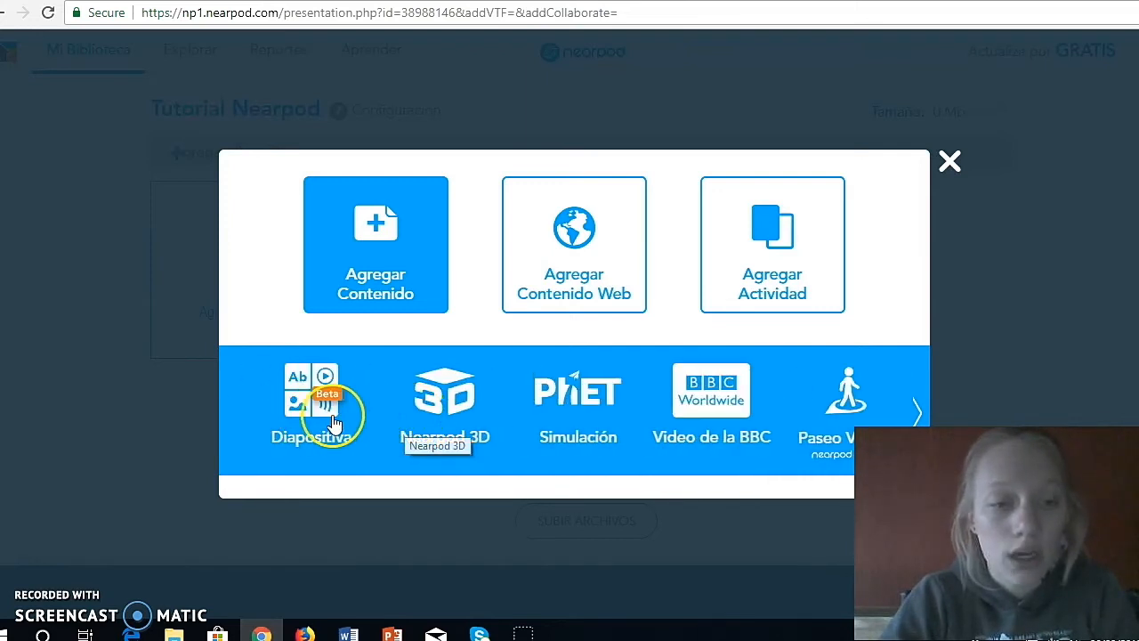
pyautogui.click(329, 420)
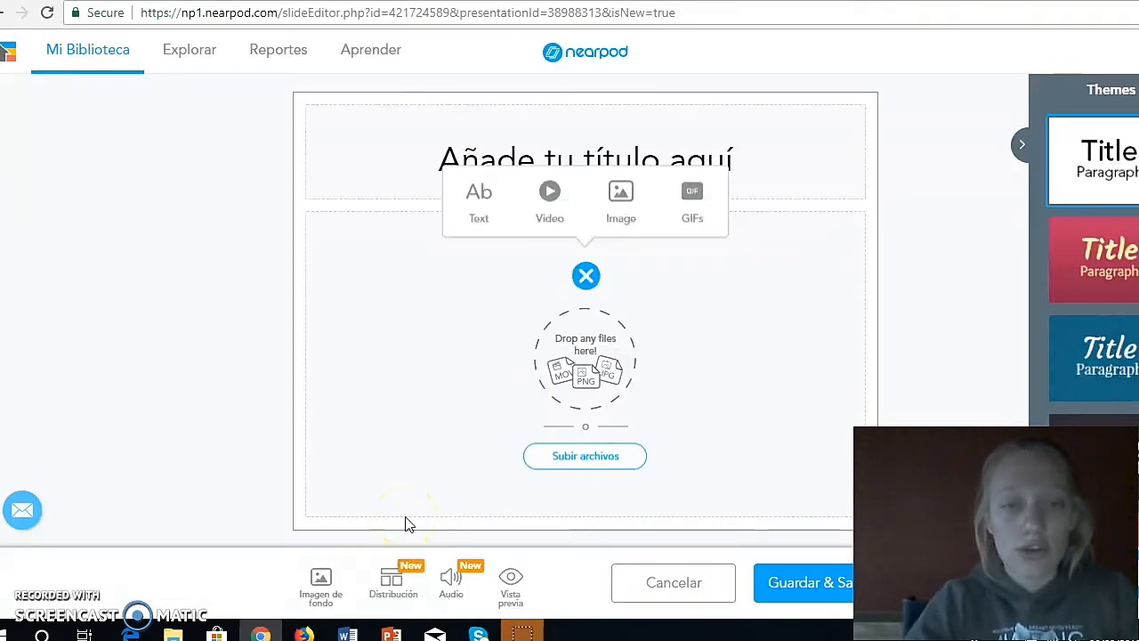
# - Enter "Colours" as the title of the slide
pyautogui.click(609, 154)
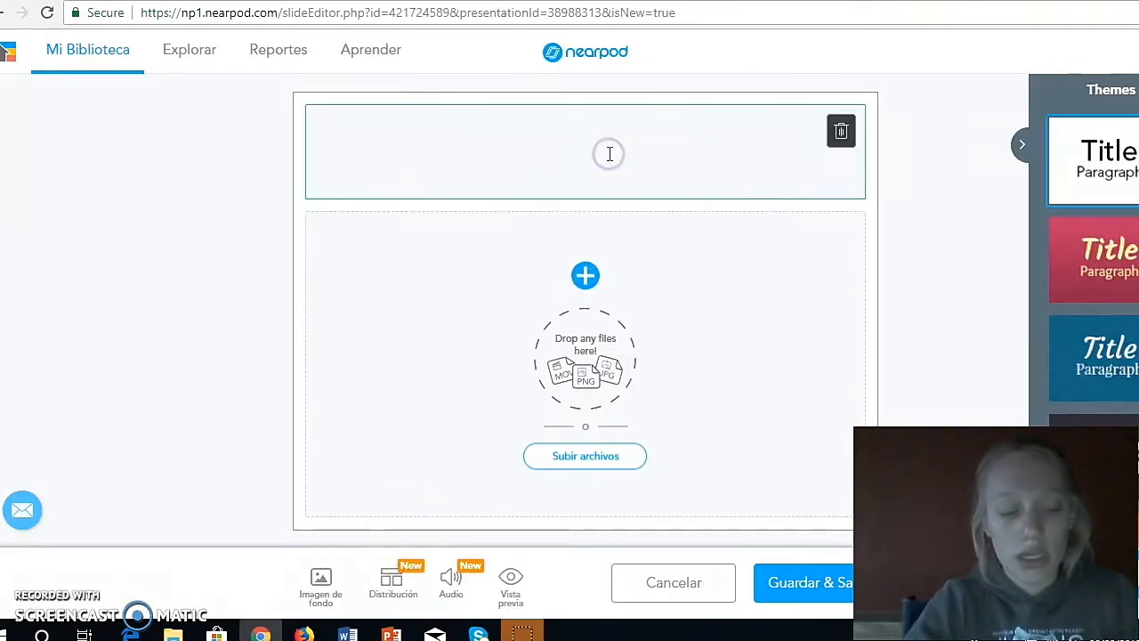
pyautogui.write('Colour')
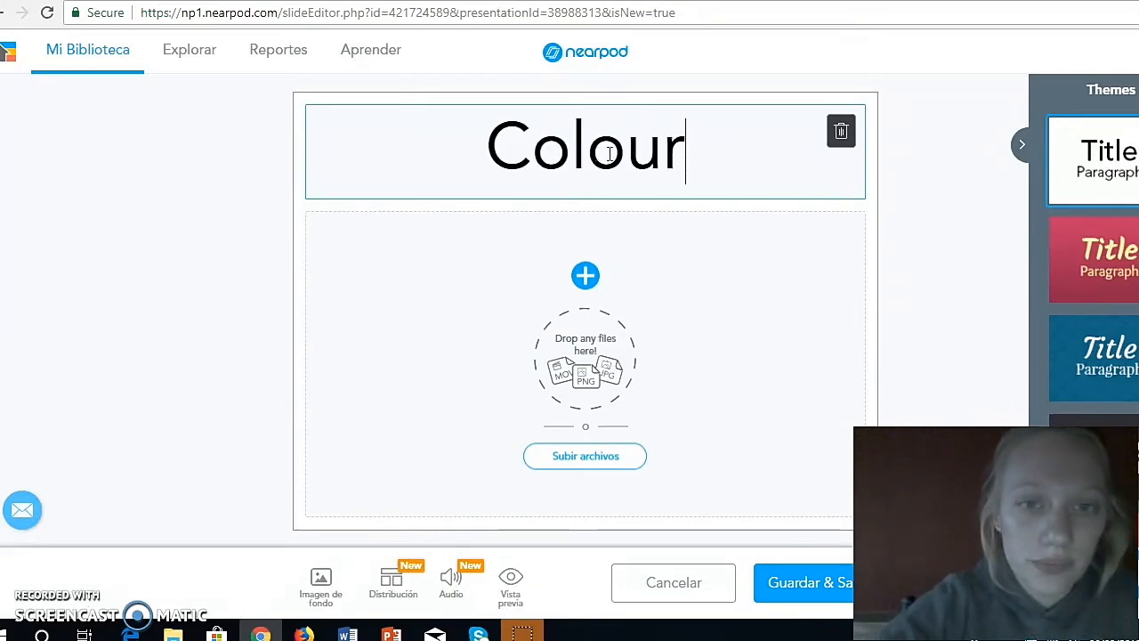
pyautogui.write('s')
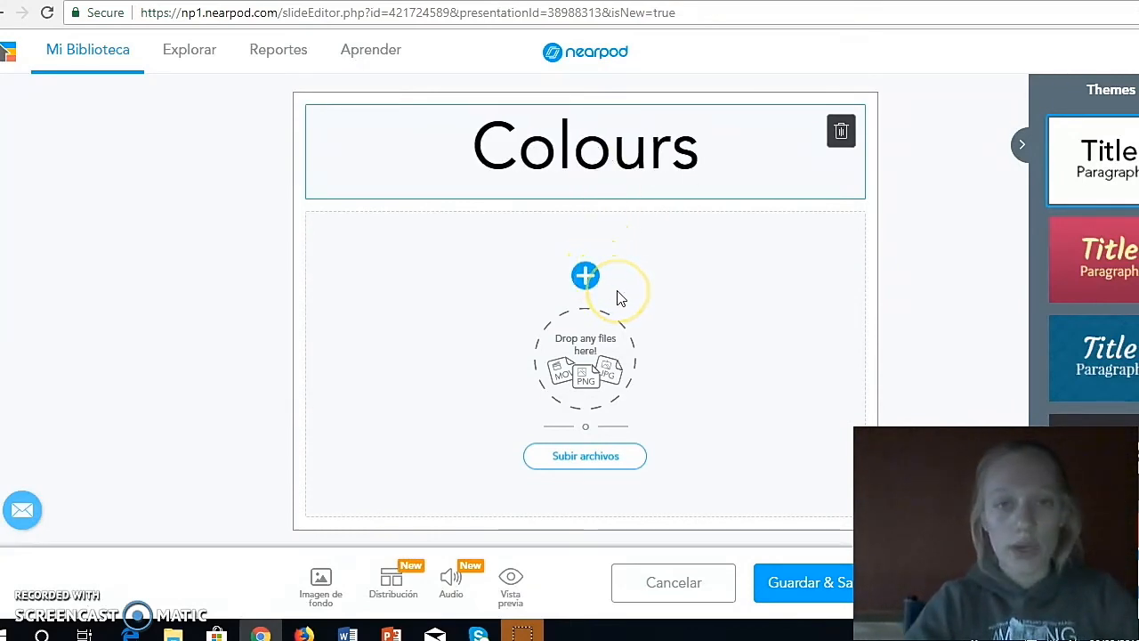
# - Add a text block to the slide's body containing "Revision."
pyautogui.click(585, 275)
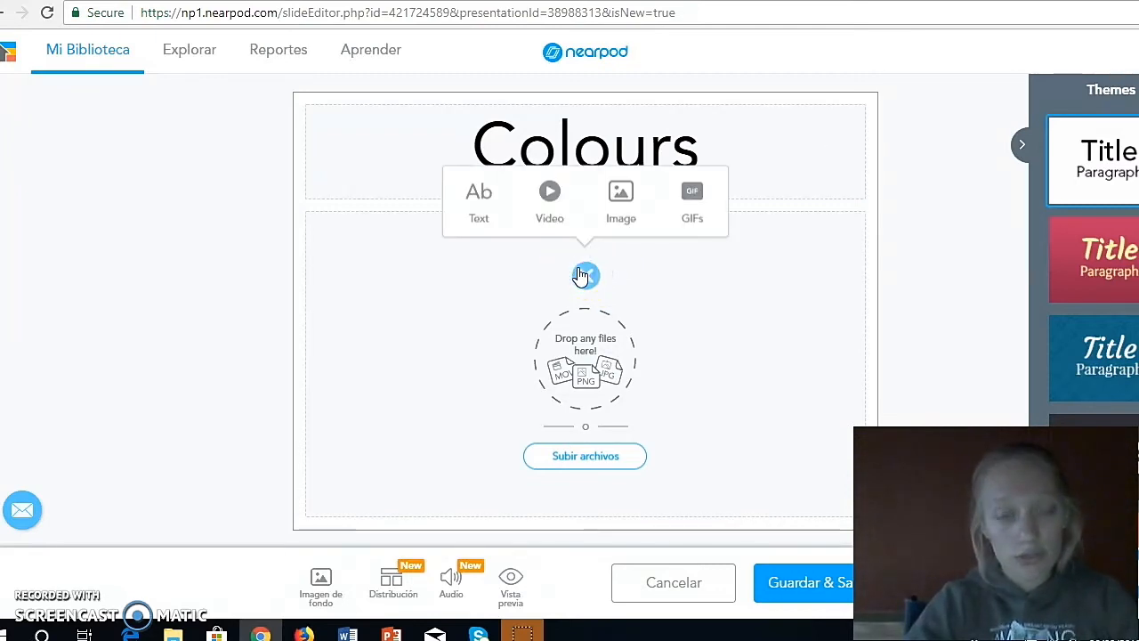
pyautogui.click(489, 216)
pyautogui.click(455, 241)
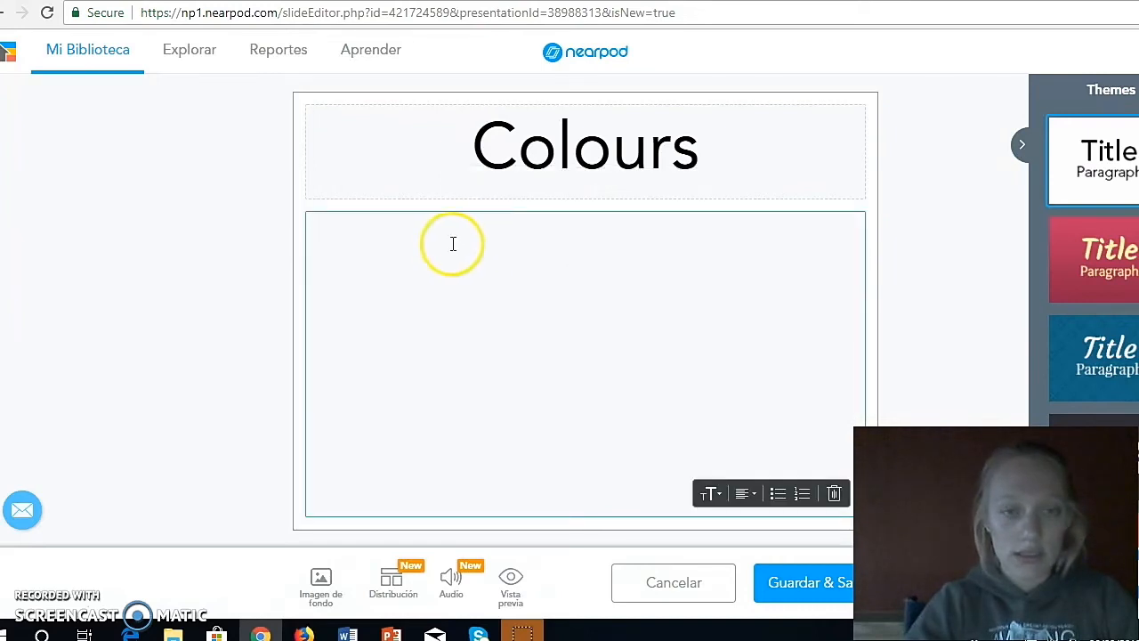
pyautogui.write('Revision.')
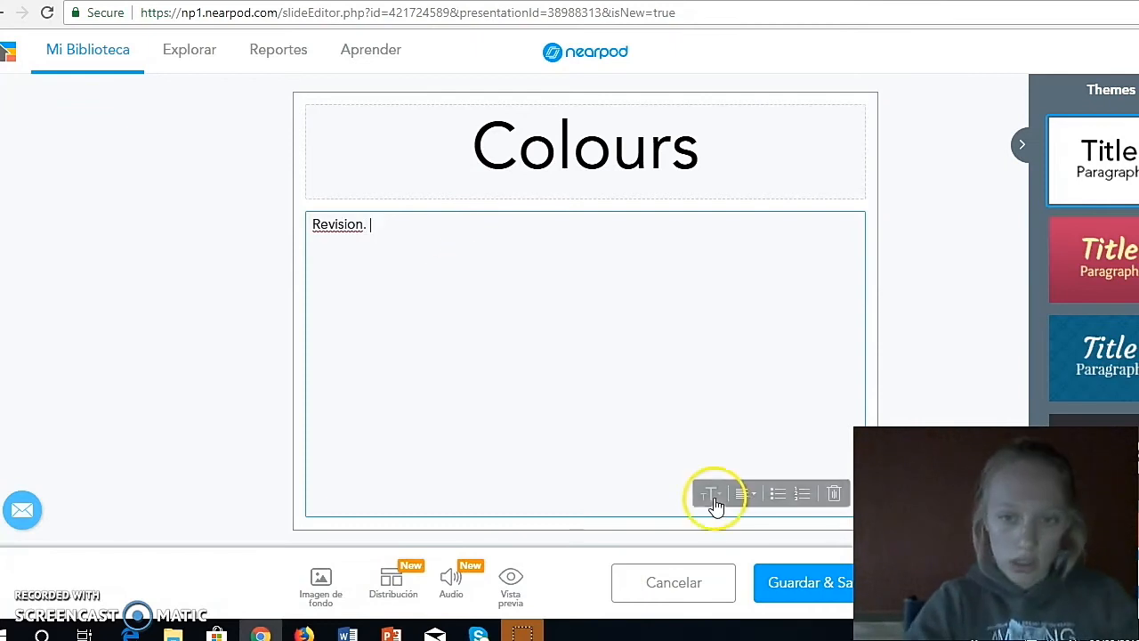
# - Upload the picture "images" from the computer as the slide's background and save the slide
pyautogui.click(321, 582)
pyautogui.click(457, 420)
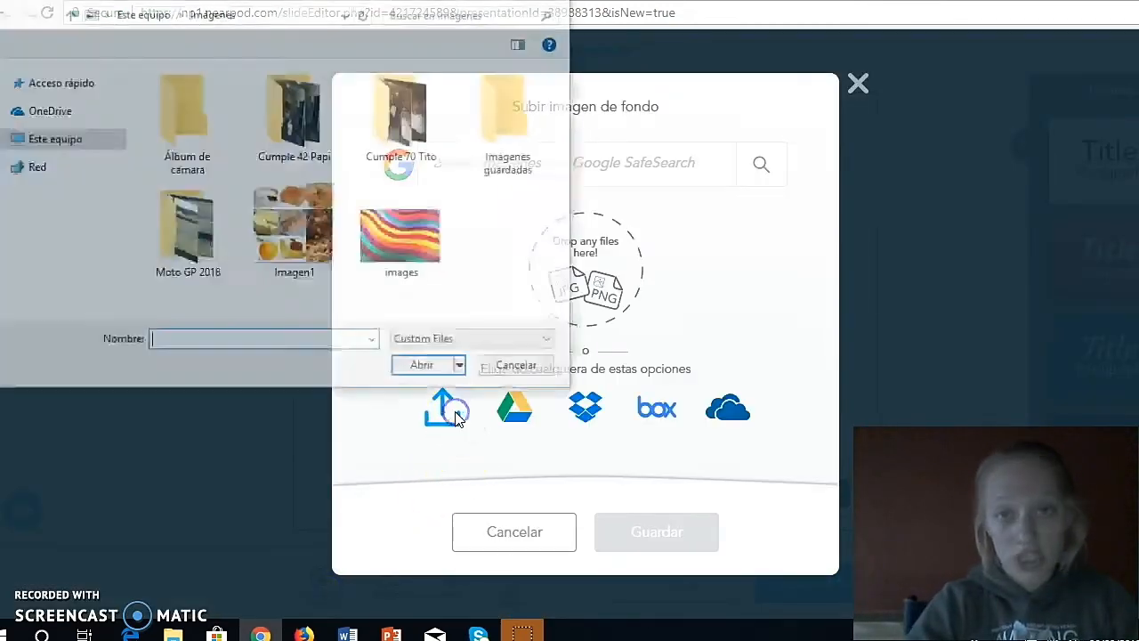
pyautogui.doubleClick(389, 267)
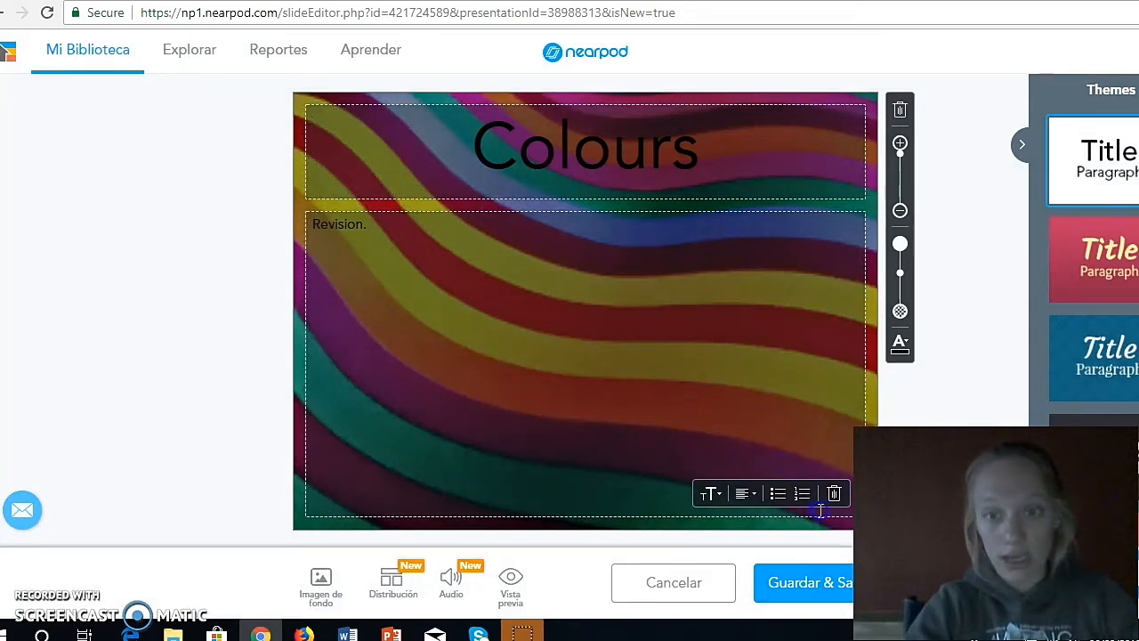
pyautogui.click(814, 582)
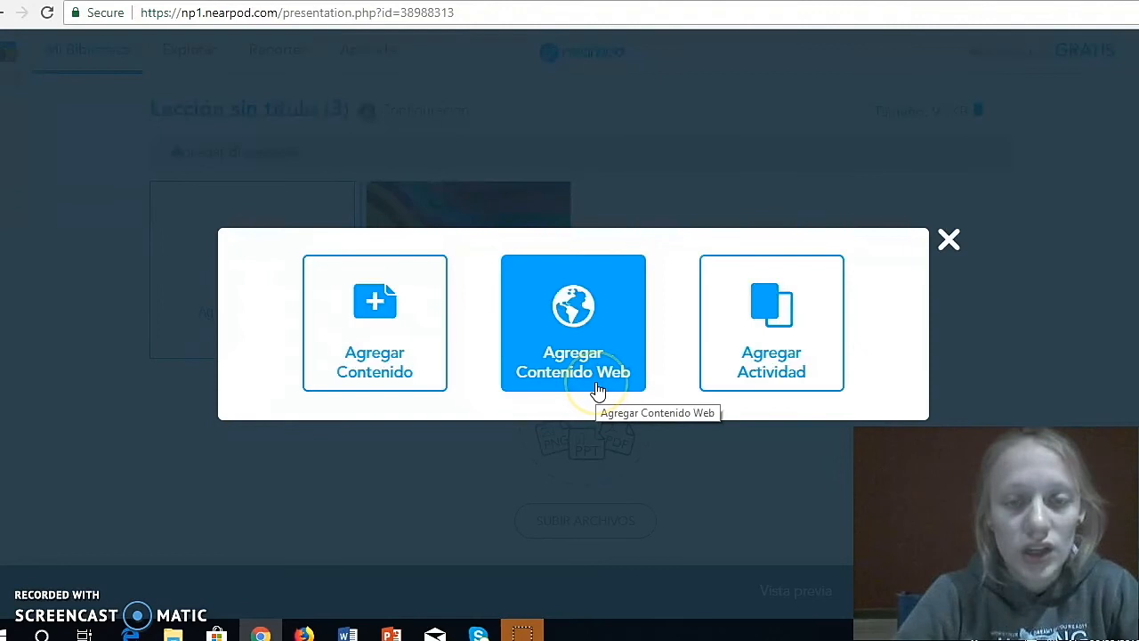
pyautogui.click(608, 369)
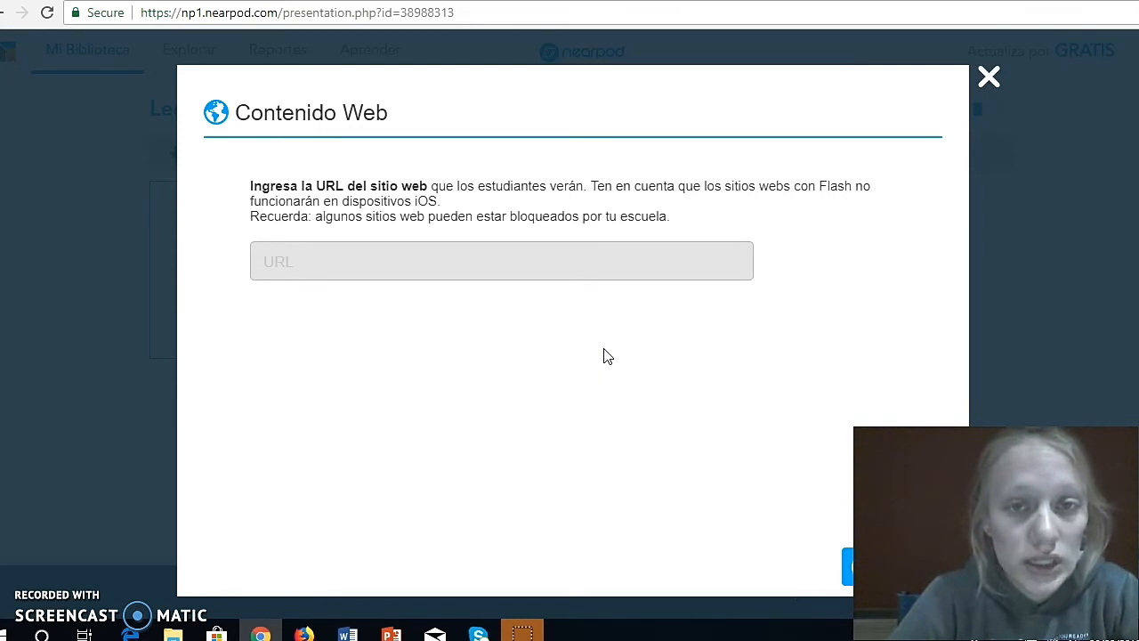
pyautogui.click(508, 274)
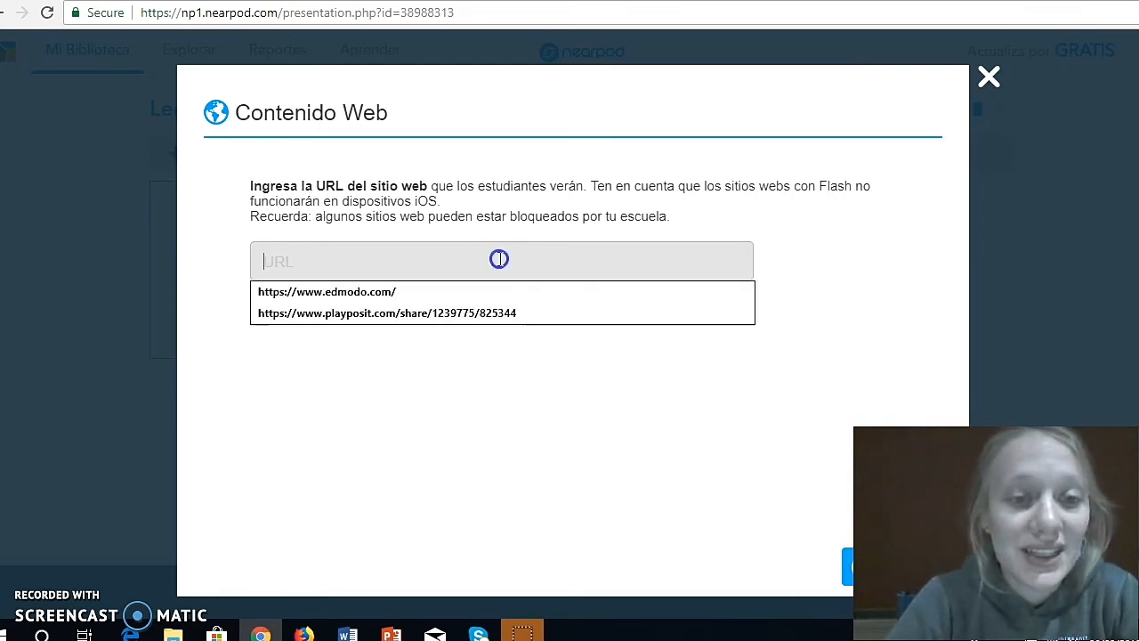
pyautogui.rightClick(497, 255)
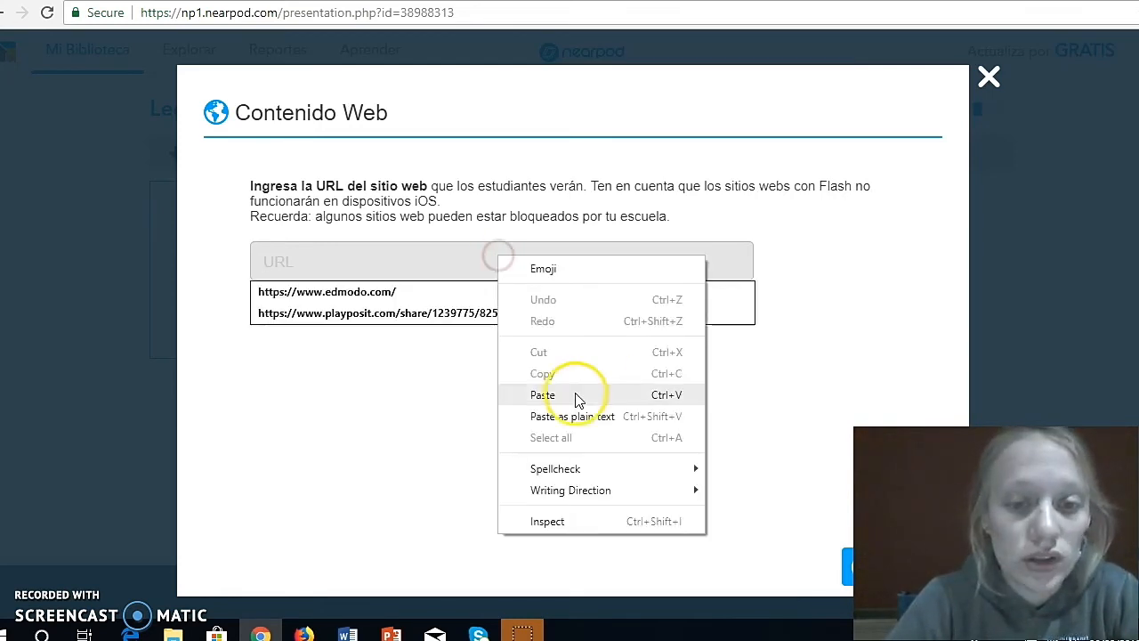
pyautogui.click(579, 400)
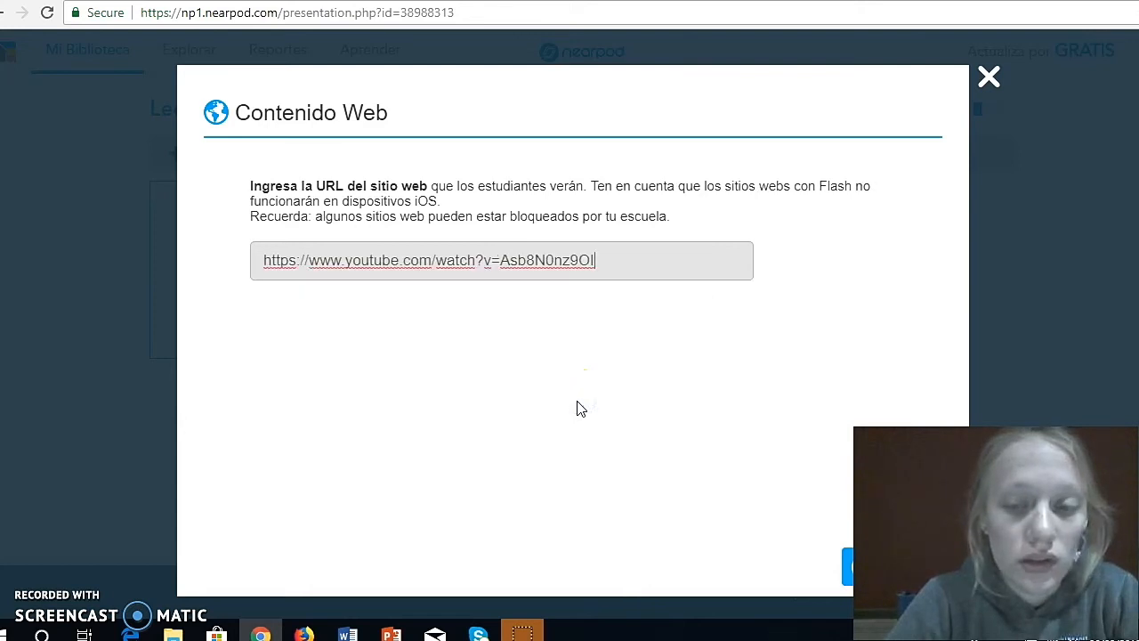
pyautogui.click(842, 539)
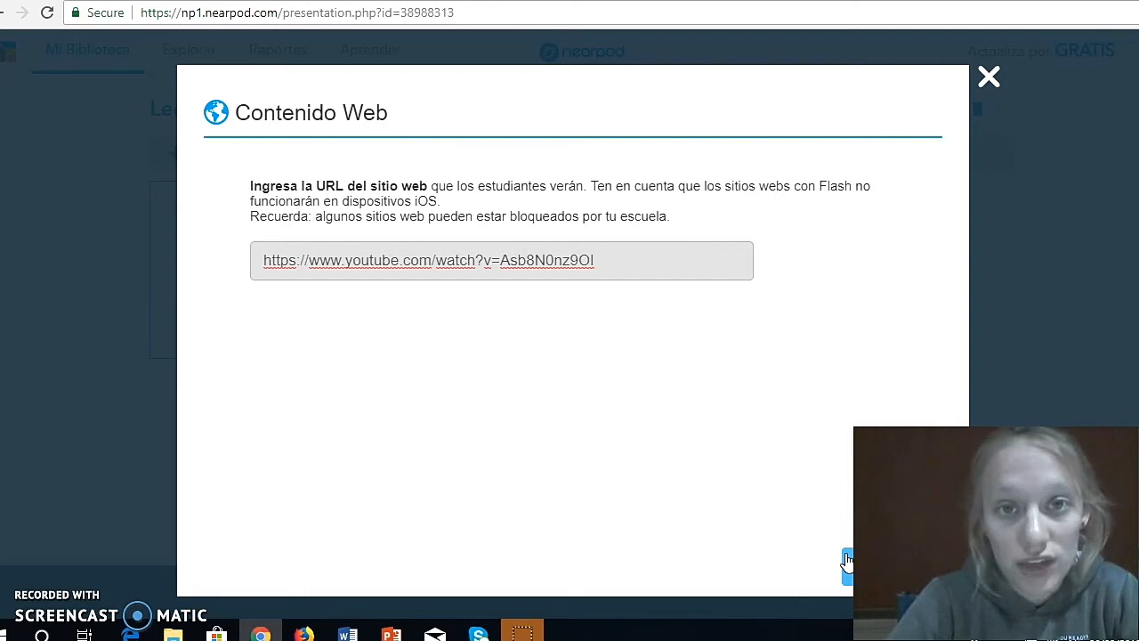
pyautogui.click(846, 560)
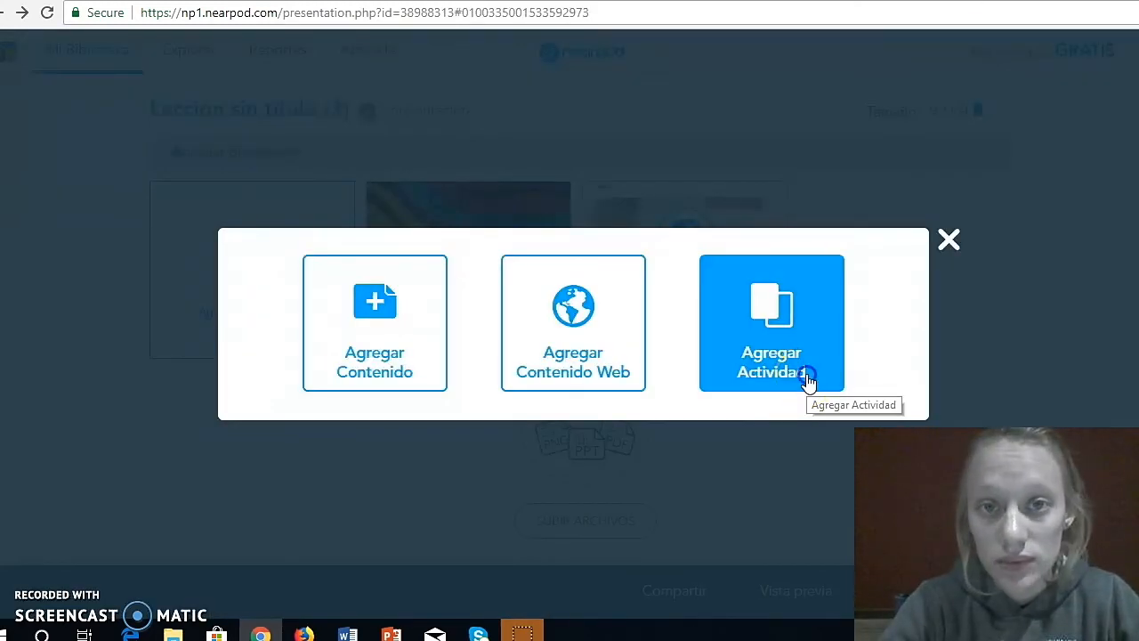
# - Add a Pregunta abierta activity with the question text "What colour is it?"
pyautogui.click(808, 381)
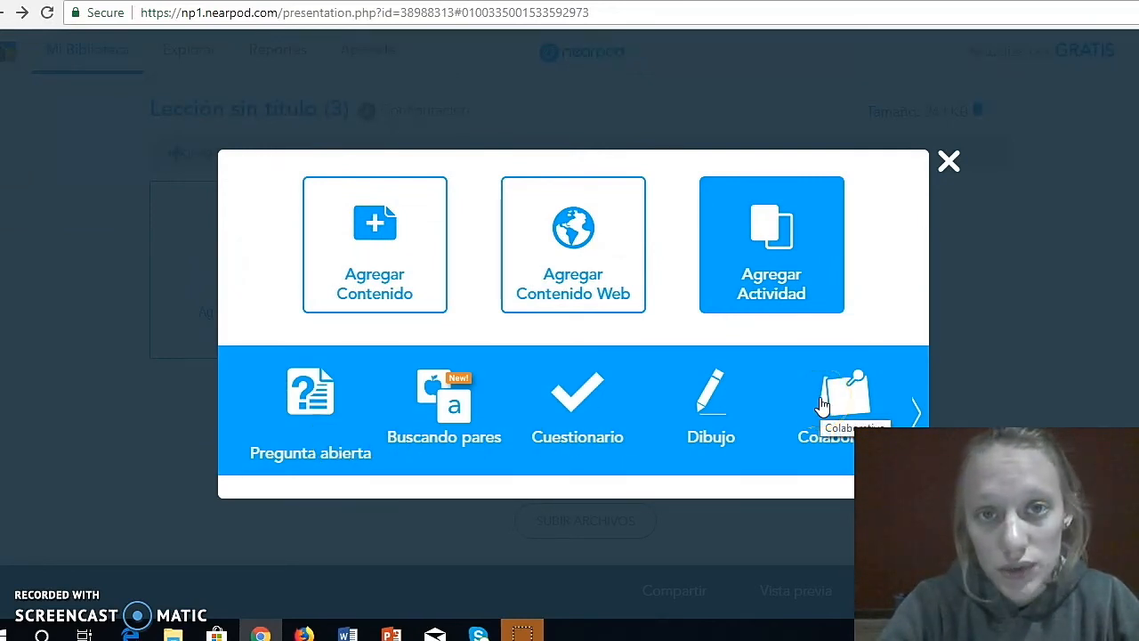
pyautogui.click(318, 411)
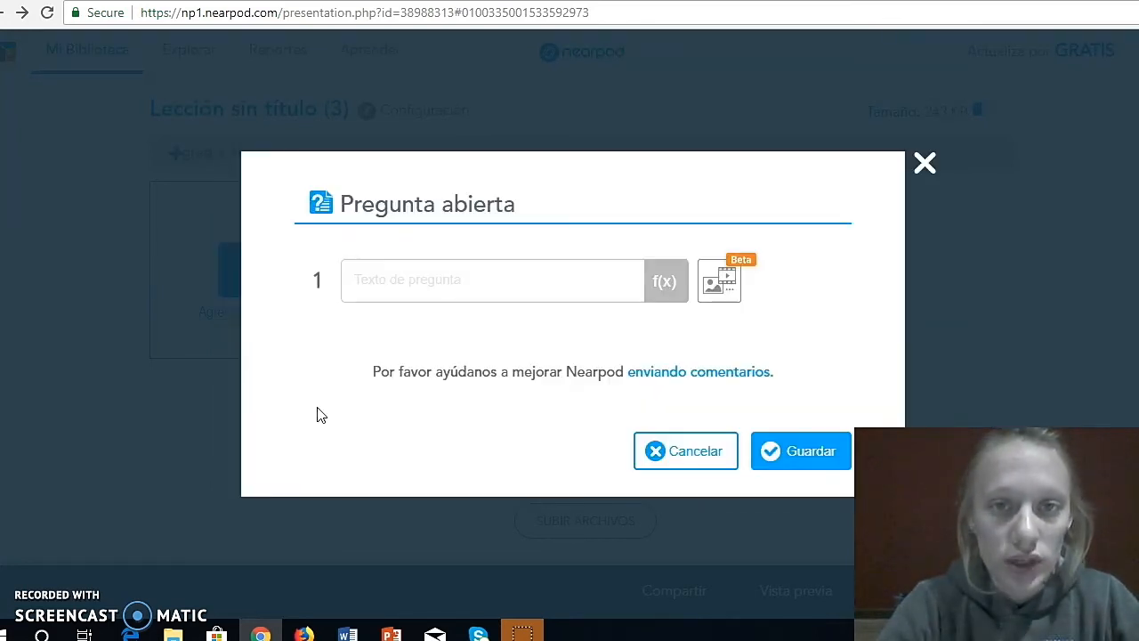
pyautogui.click(379, 391)
pyautogui.click(427, 279)
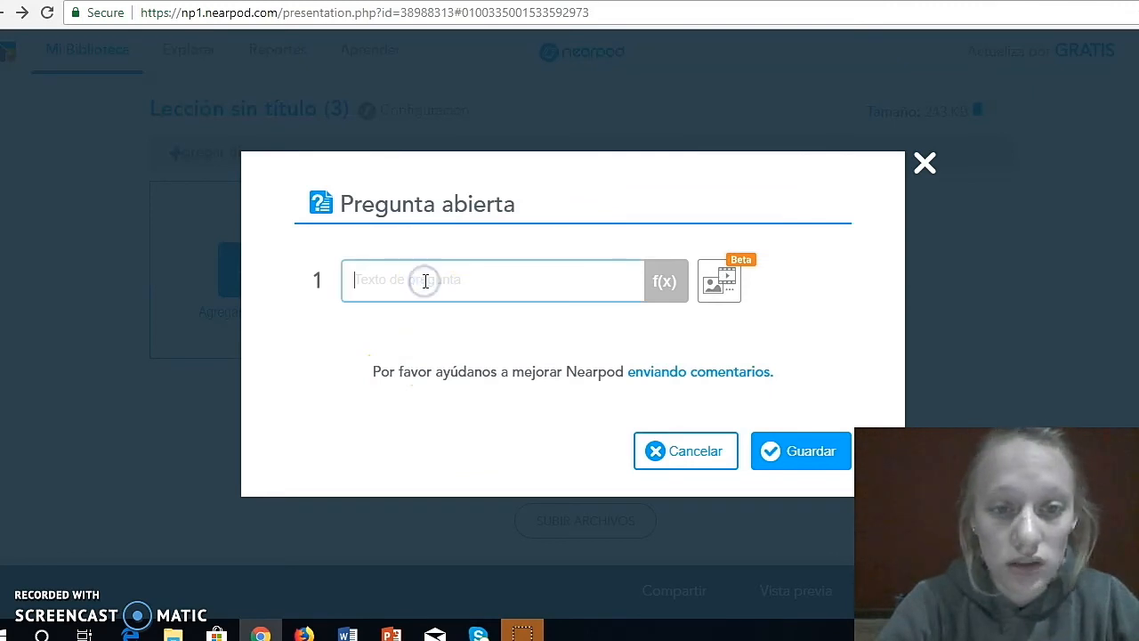
pyautogui.write('W')
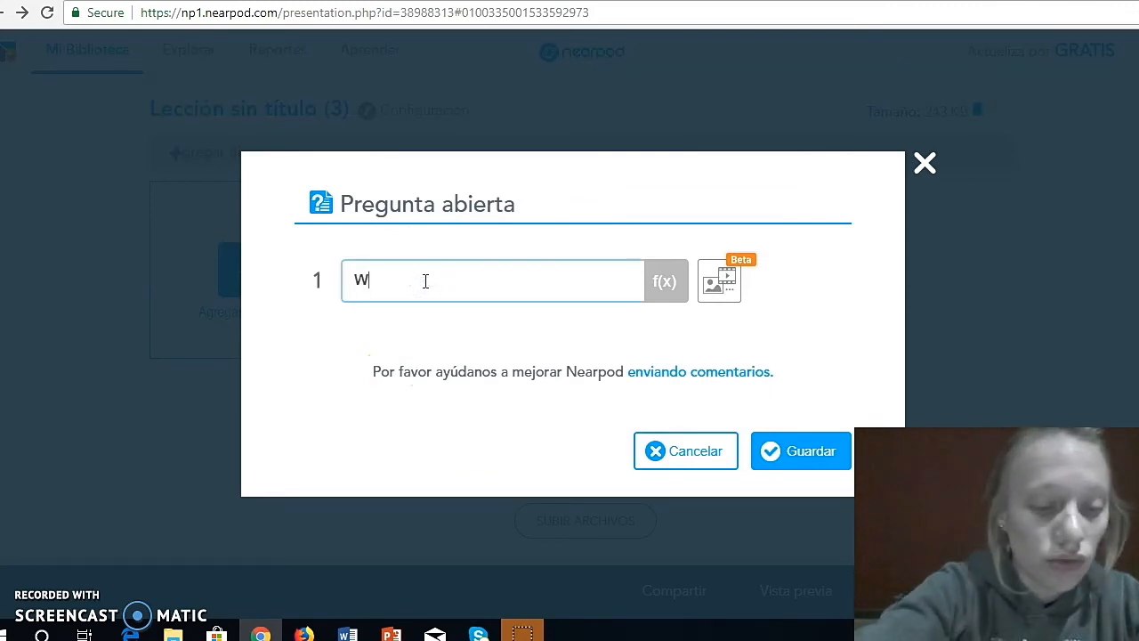
pyautogui.write('hat colour is it?')
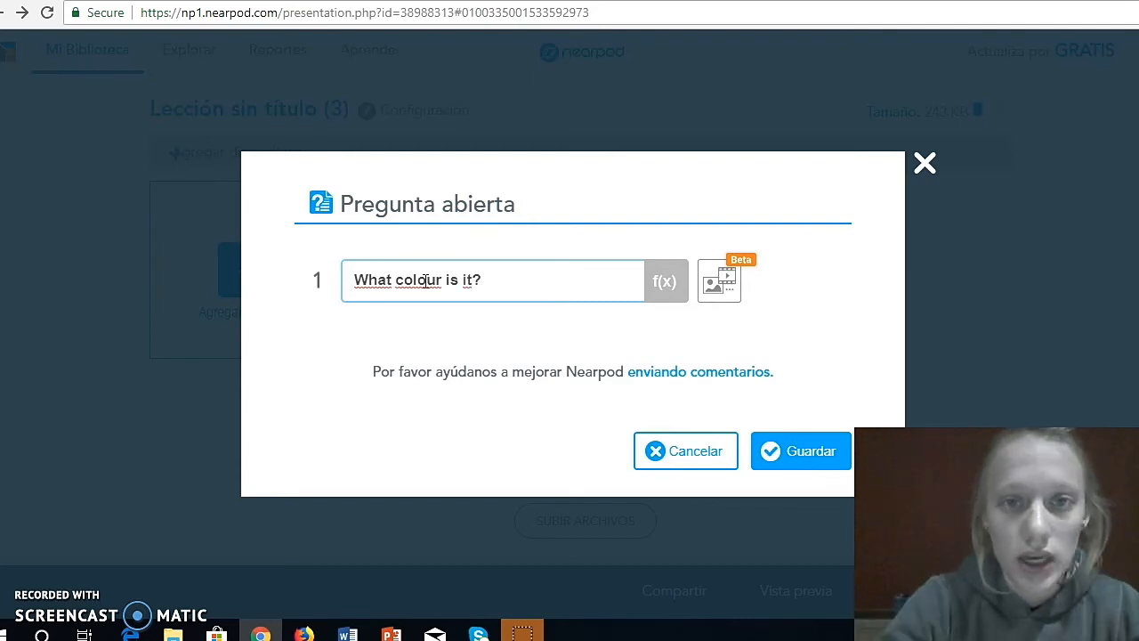
# - Attach the plain red picture from the computer's Imágenes folder to the question and save the activity
pyautogui.click(717, 281)
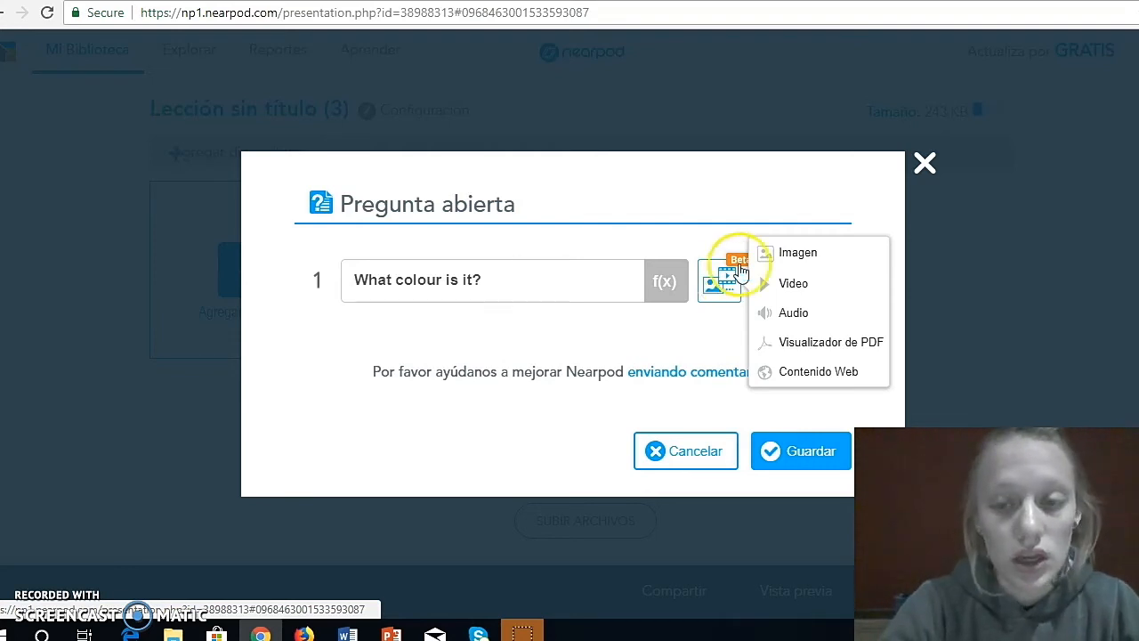
pyautogui.click(805, 254)
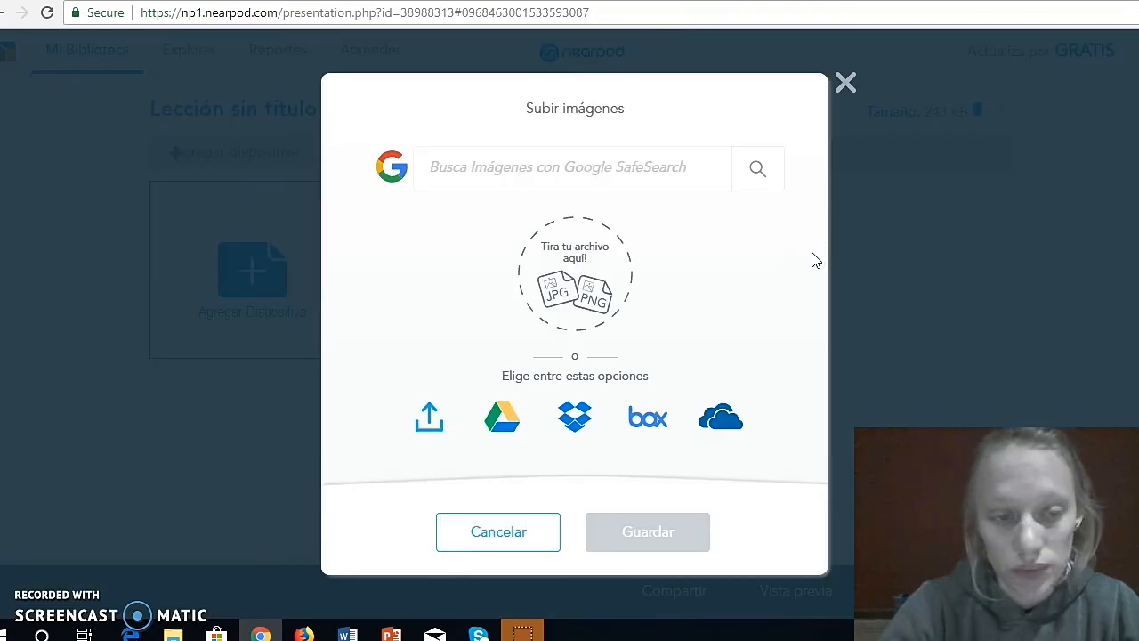
pyautogui.click(430, 414)
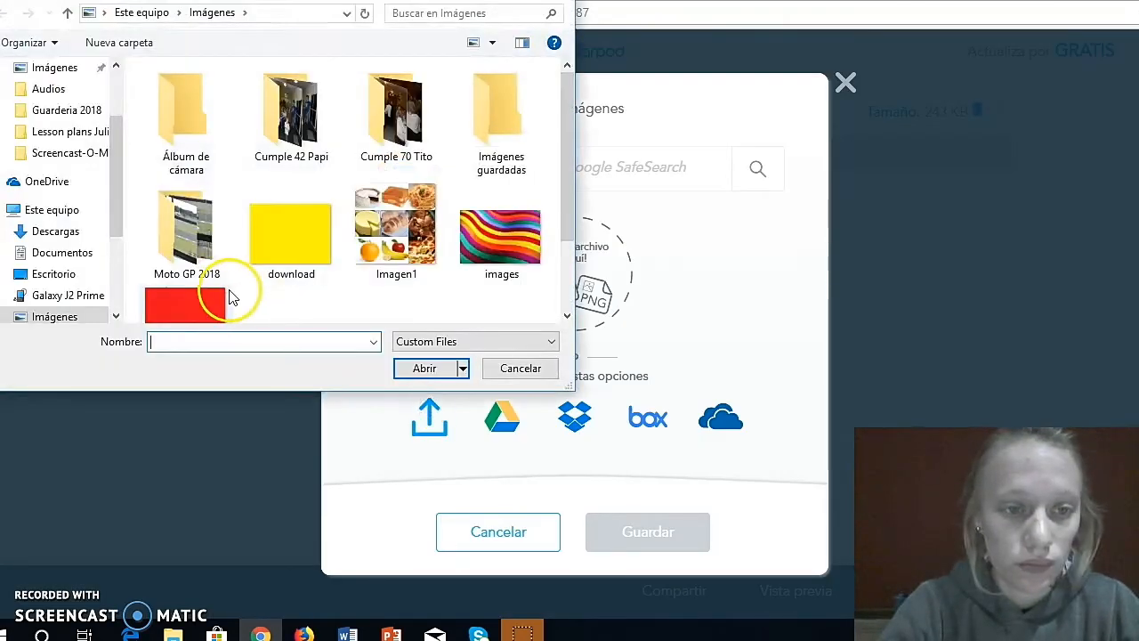
pyautogui.click(210, 294)
pyautogui.doubleClick(214, 298)
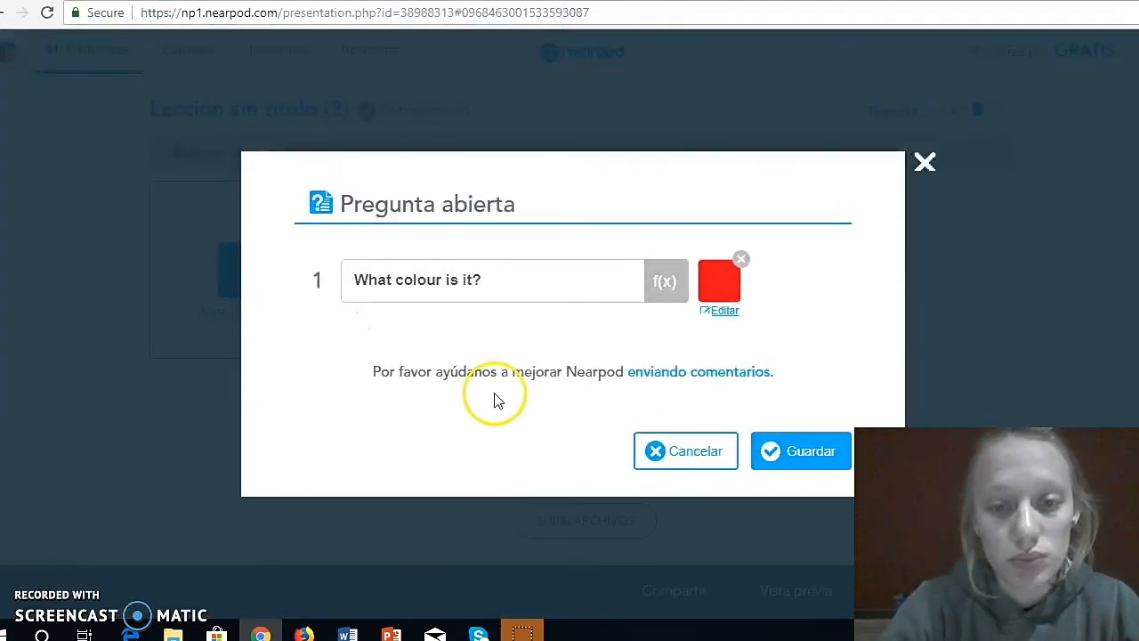
pyautogui.click(805, 456)
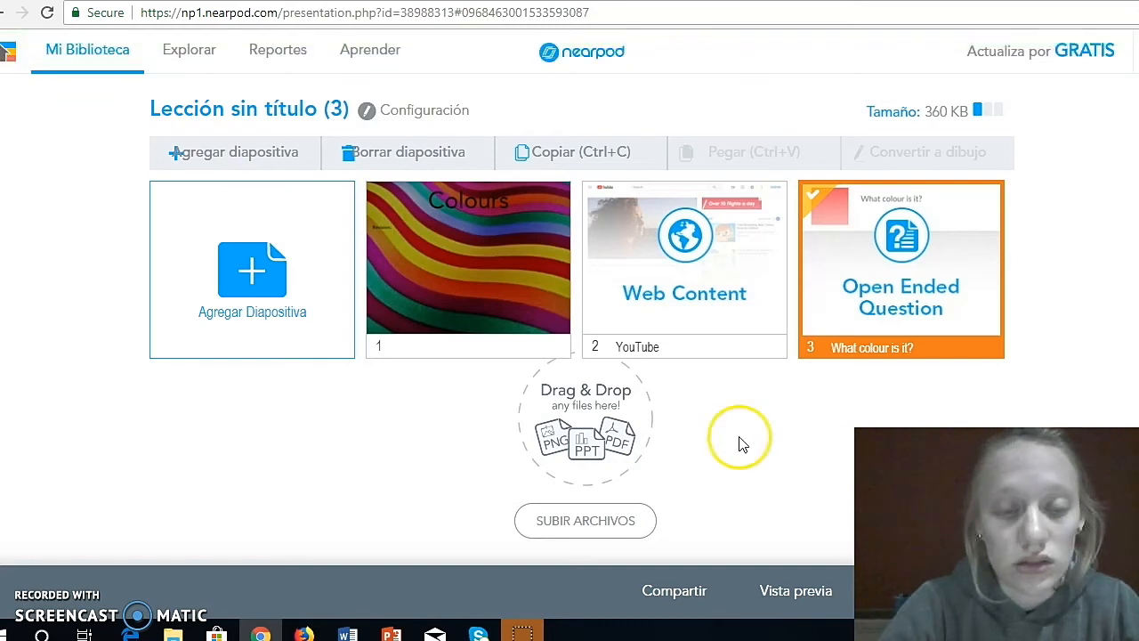
# - Add a new slide with a Dibujo activity to the lesson
pyautogui.click(300, 298)
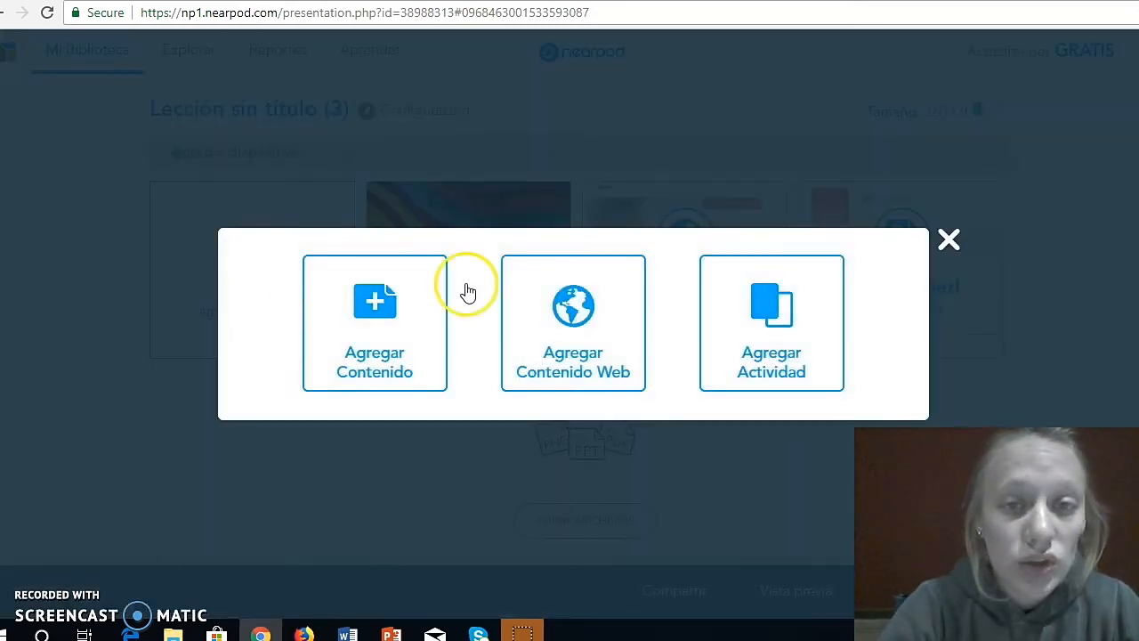
pyautogui.click(774, 328)
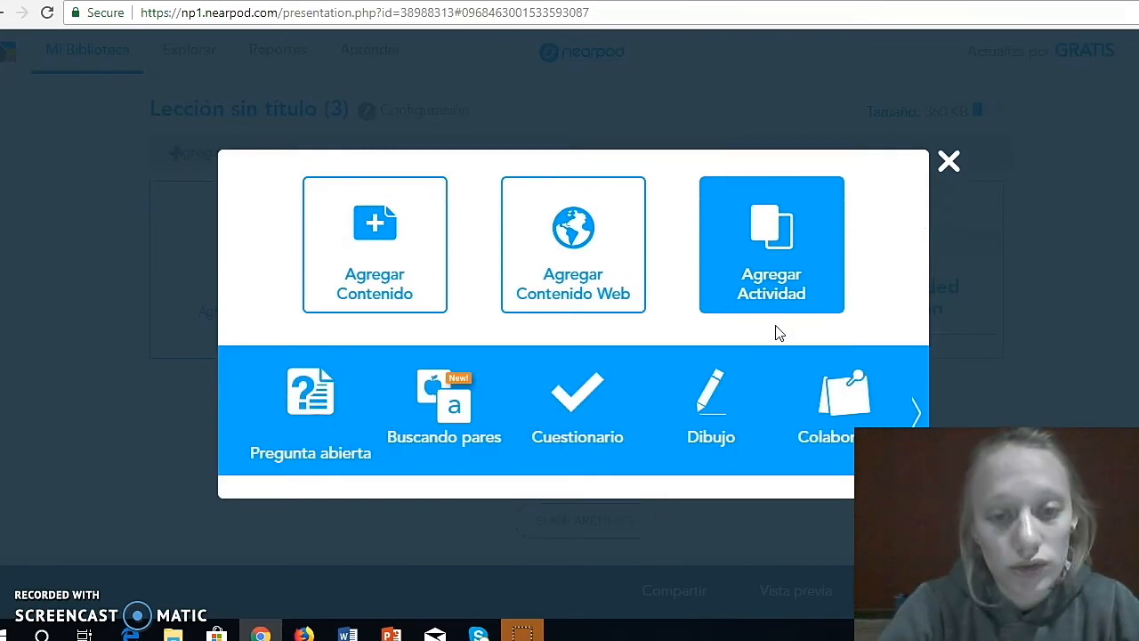
pyautogui.click(699, 415)
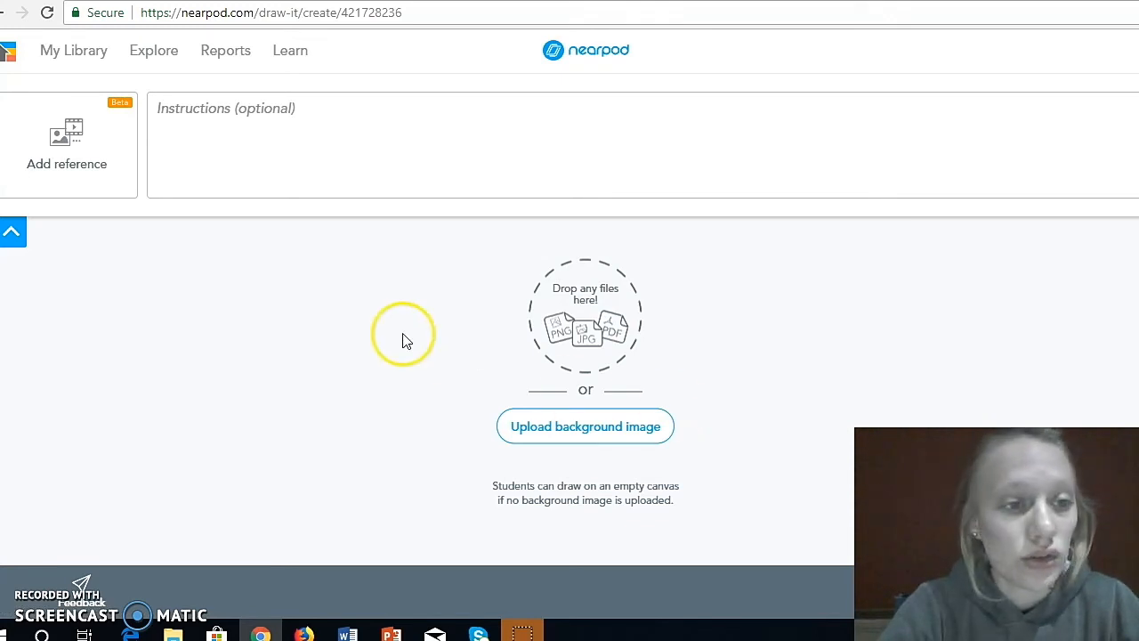
# - Record an audio reference of about 14 seconds for the drawing activity, then save the recording and the activity
pyautogui.click(125, 194)
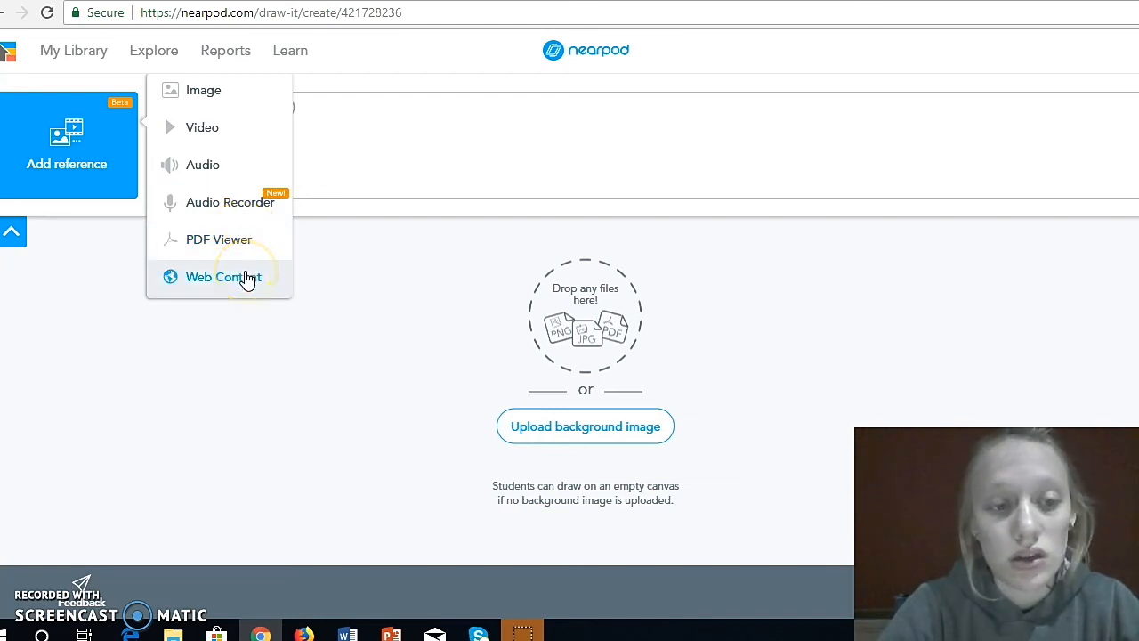
pyautogui.click(231, 207)
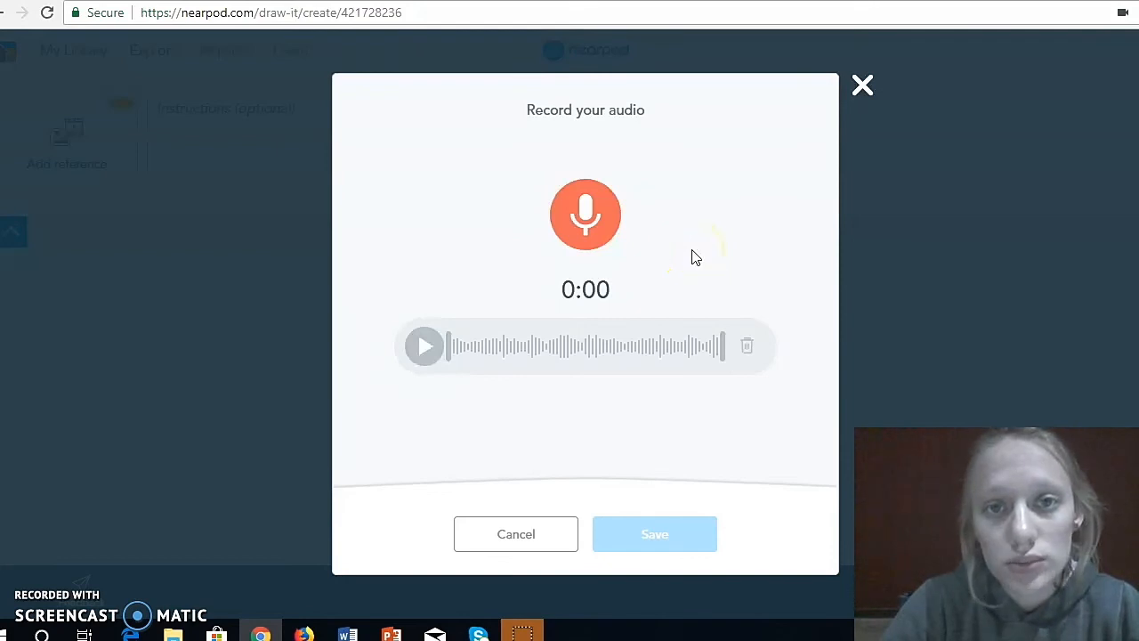
pyautogui.click(598, 237)
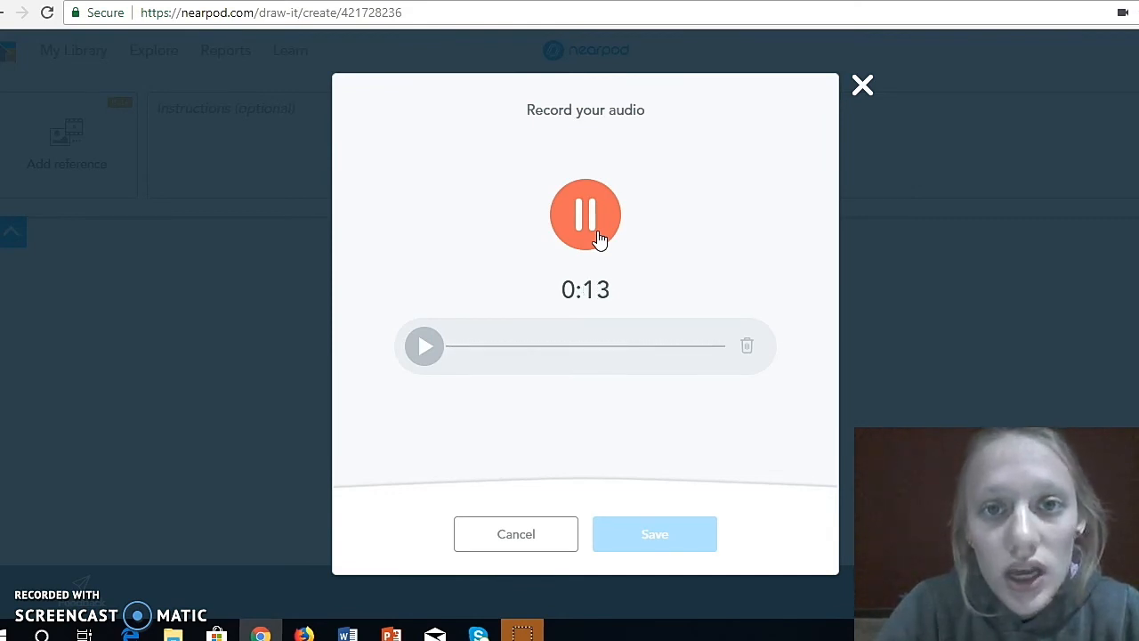
pyautogui.click(597, 235)
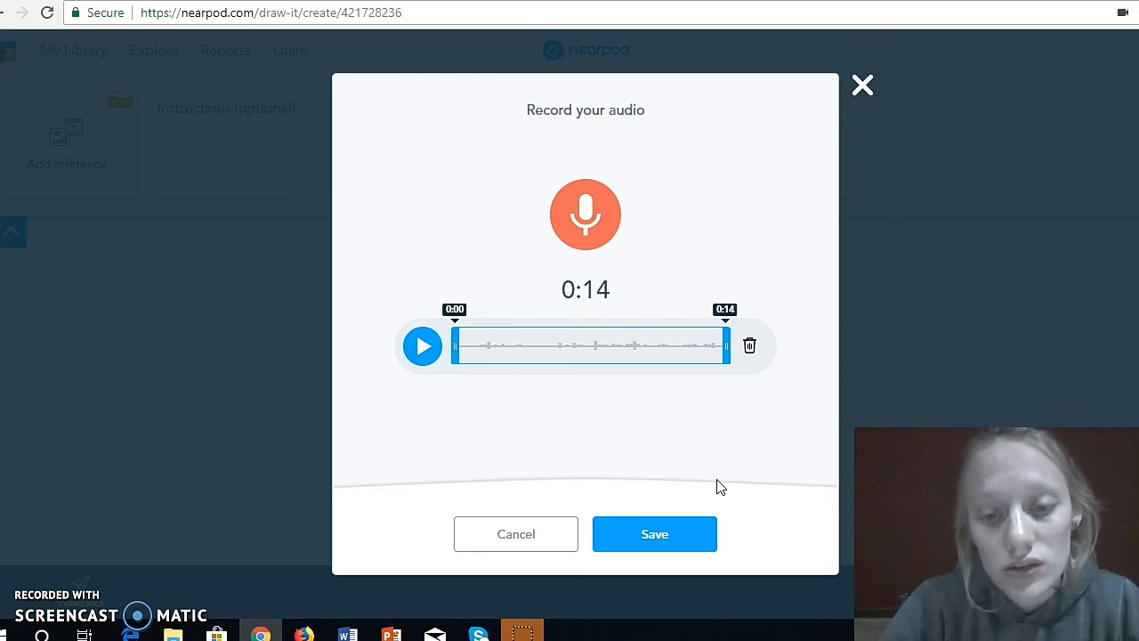
pyautogui.click(686, 536)
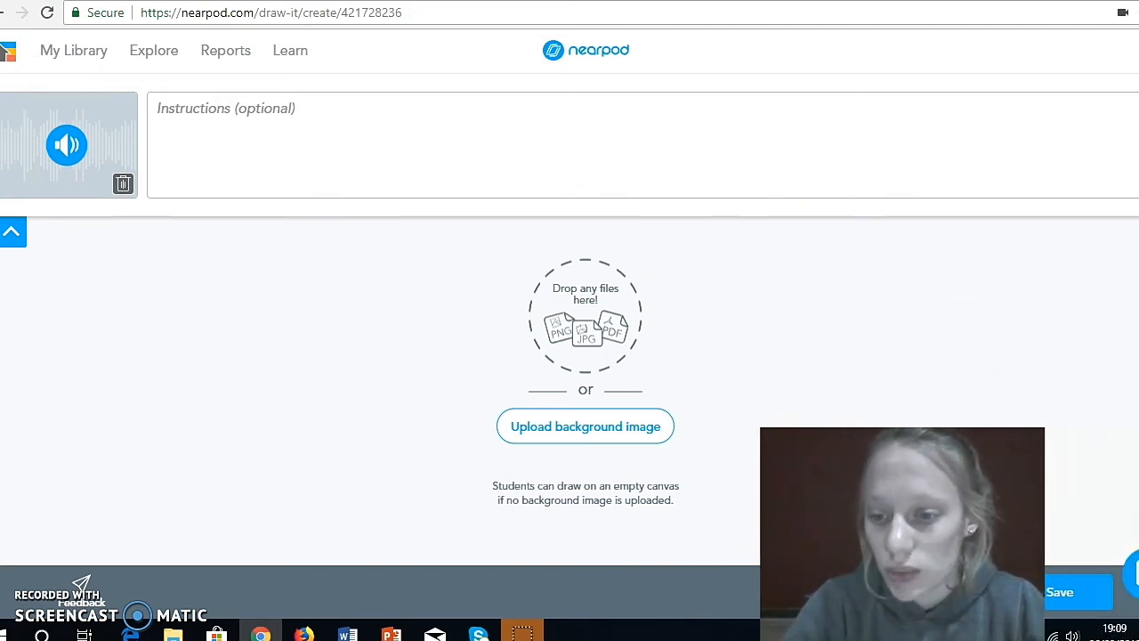
pyautogui.click(1061, 592)
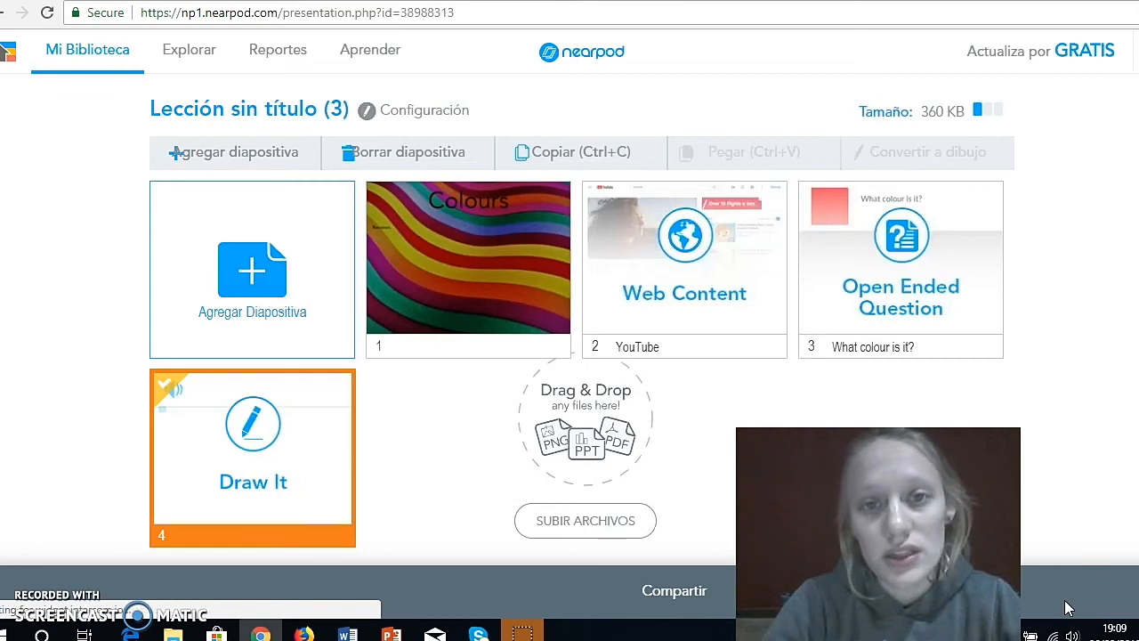
# - Set the lesson's level to 4° and its subject to Lengua extranjera, then save and exit the lesson
pyautogui.click(432, 517)
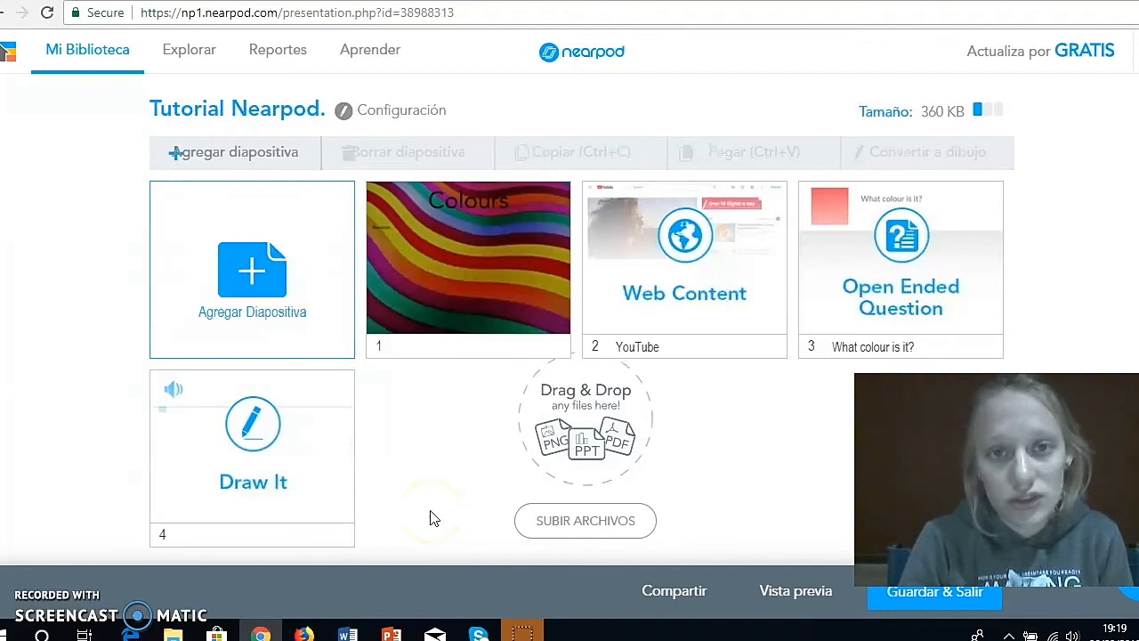
pyautogui.click(917, 593)
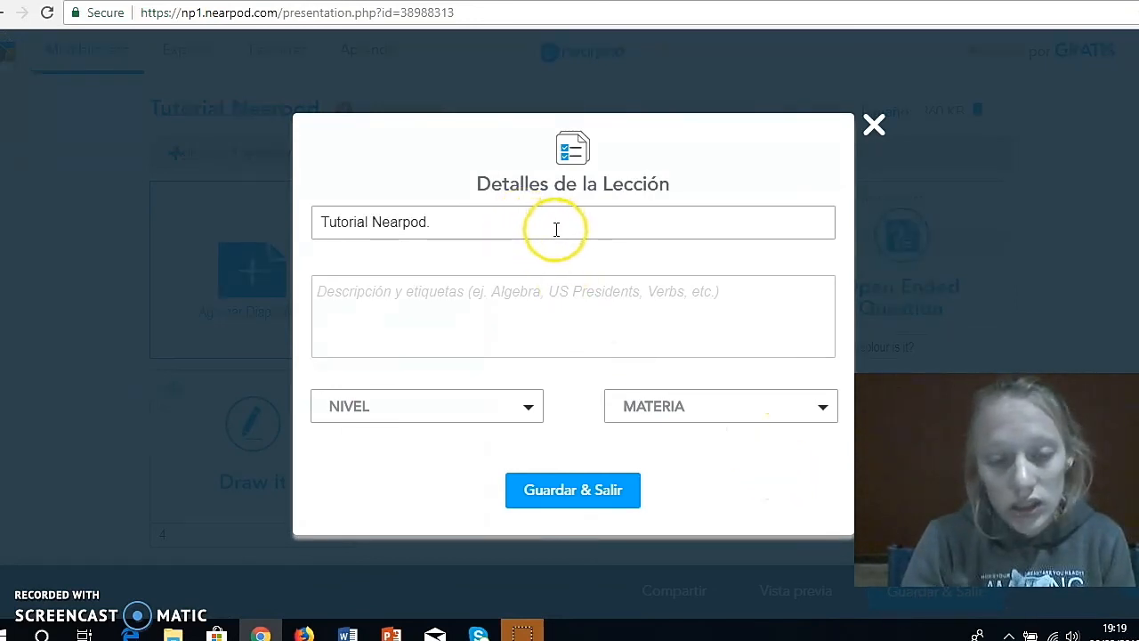
pyautogui.click(528, 405)
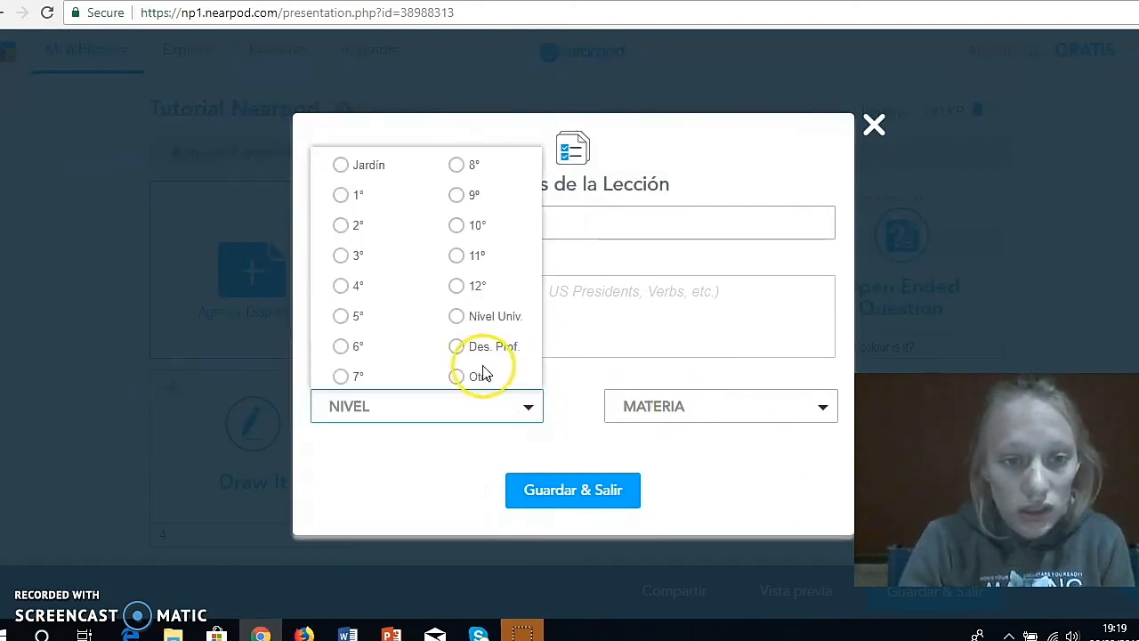
pyautogui.click(353, 287)
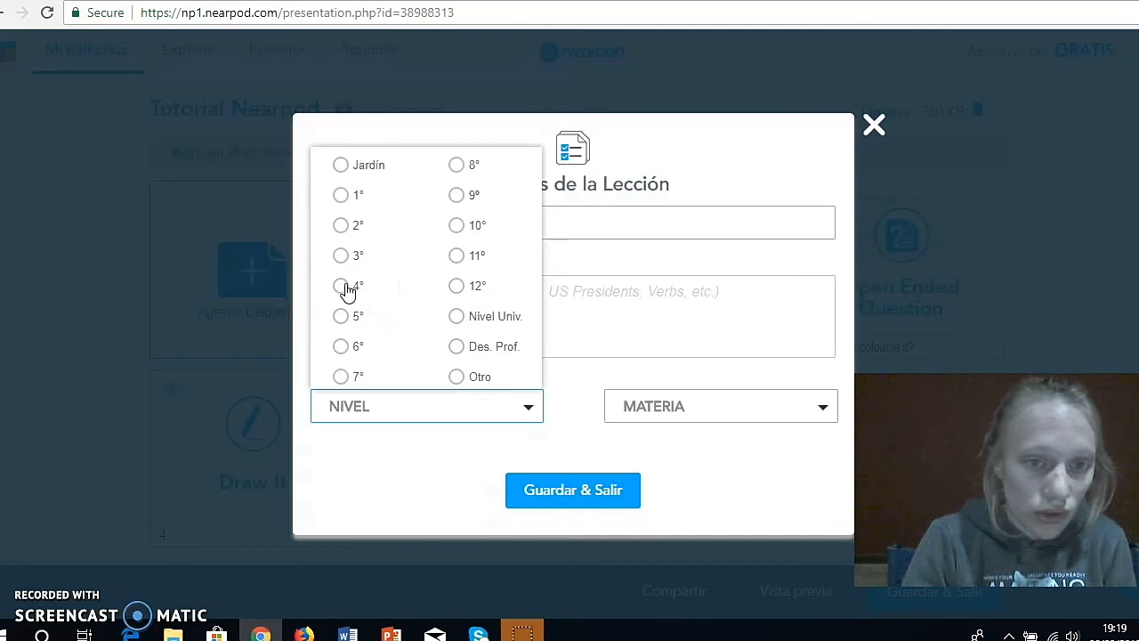
pyautogui.click(659, 414)
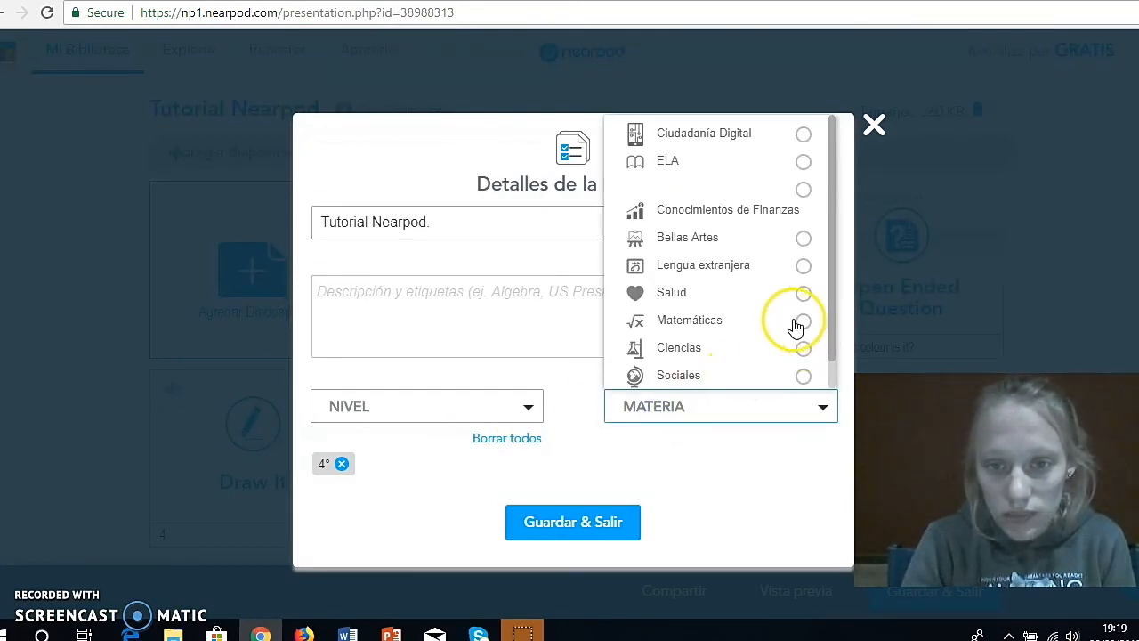
pyautogui.click(742, 267)
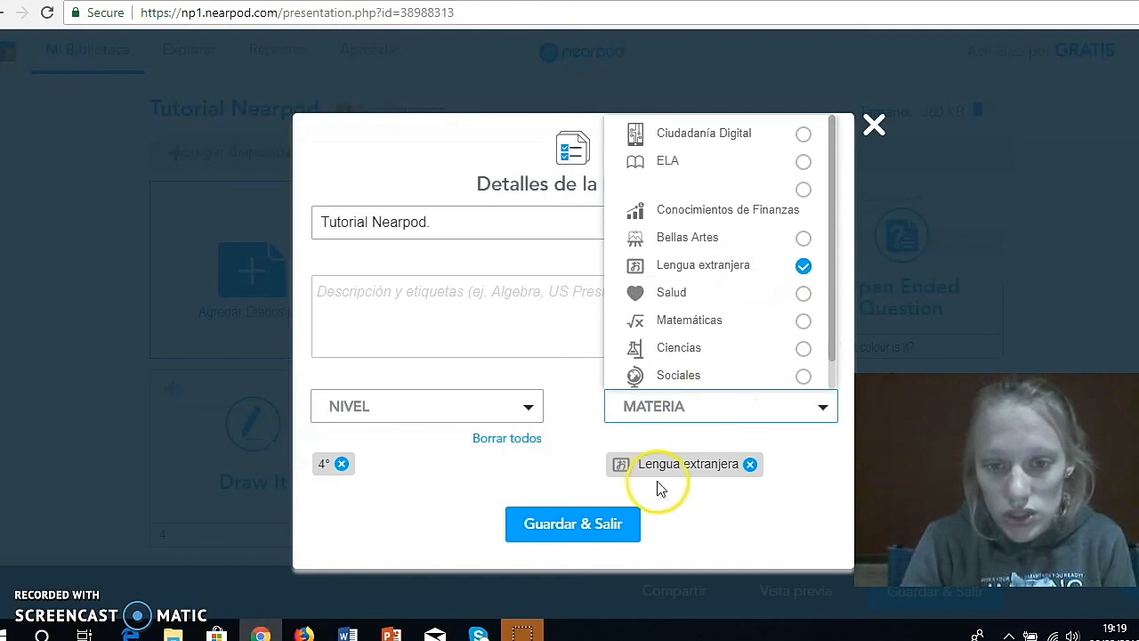
pyautogui.click(577, 530)
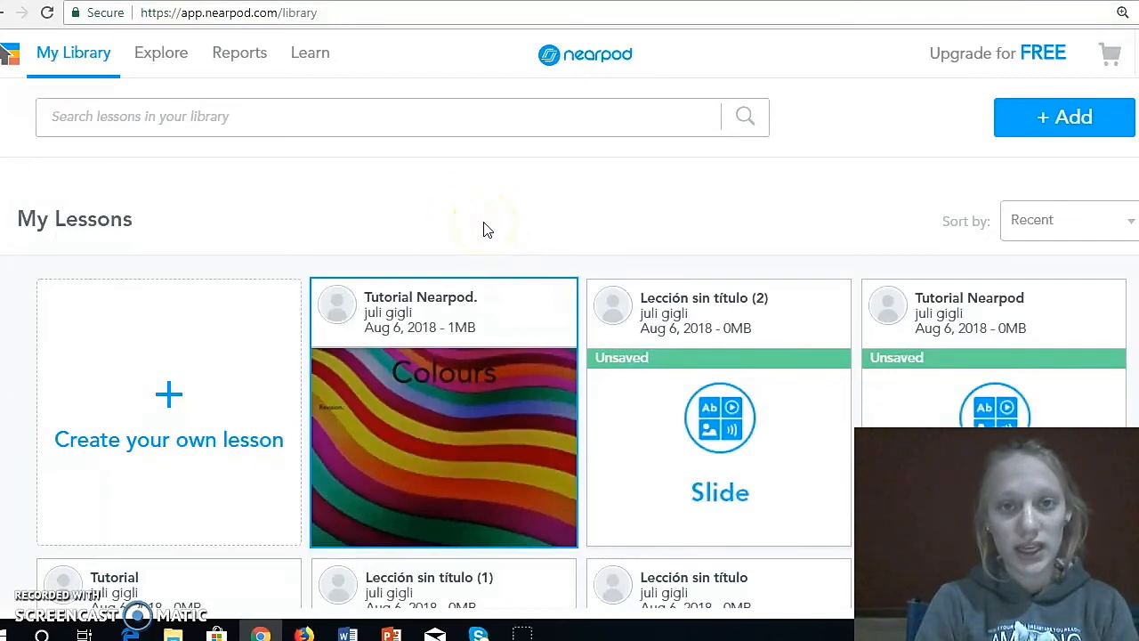
# - Launch the "Tutorial Nearpod." lesson from the library as a live lesson, resuming its active session
pyautogui.moveTo(496, 359)
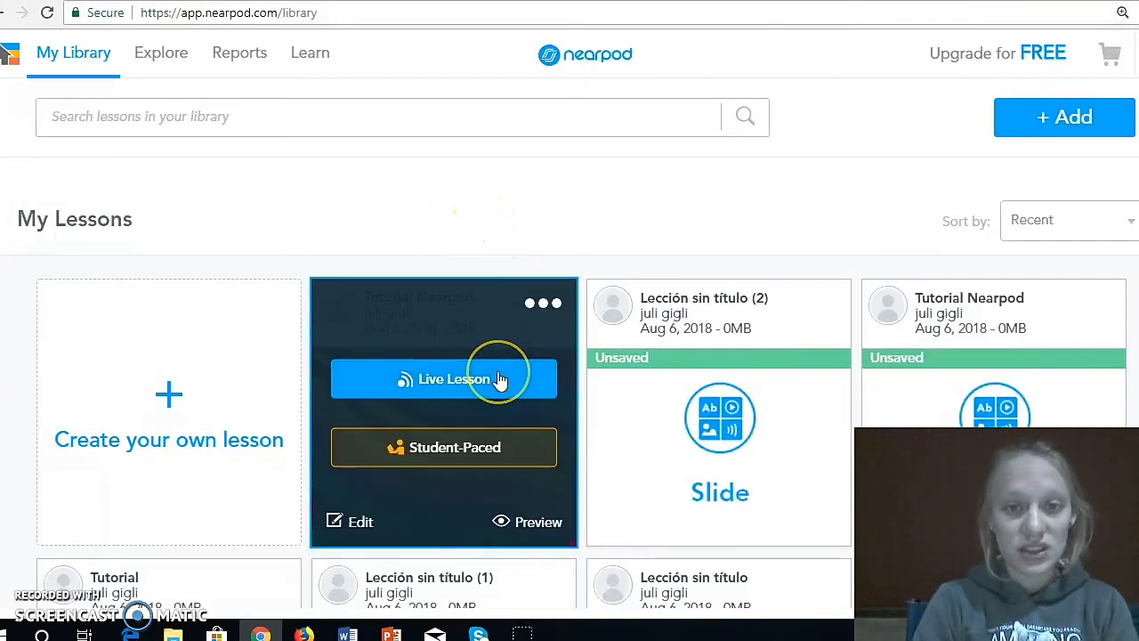
pyautogui.click(500, 379)
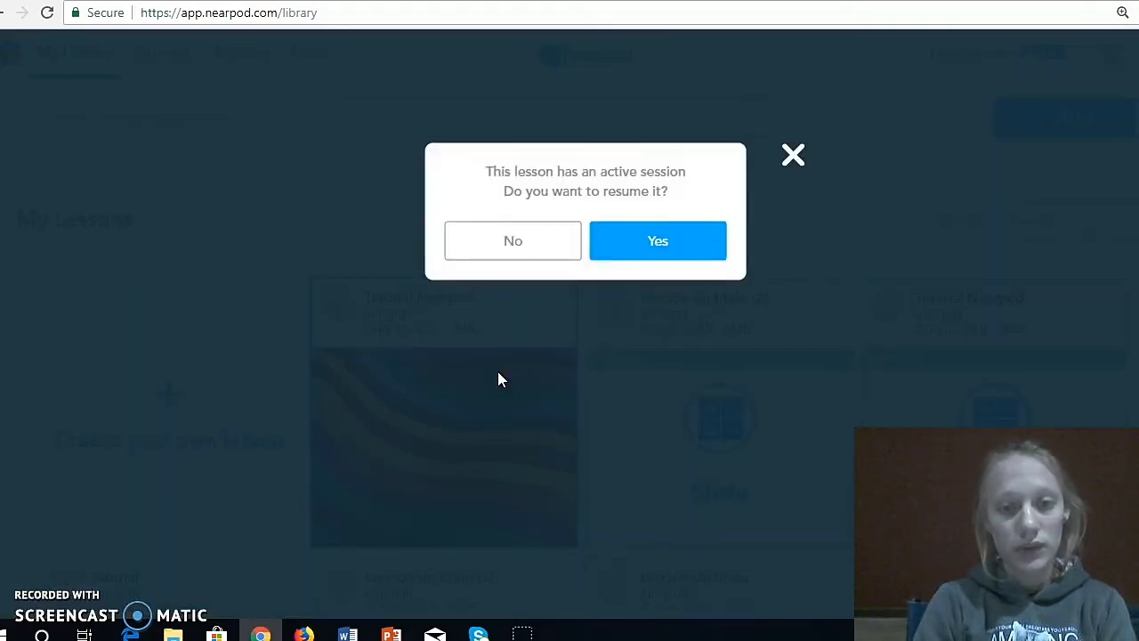
pyautogui.click(647, 254)
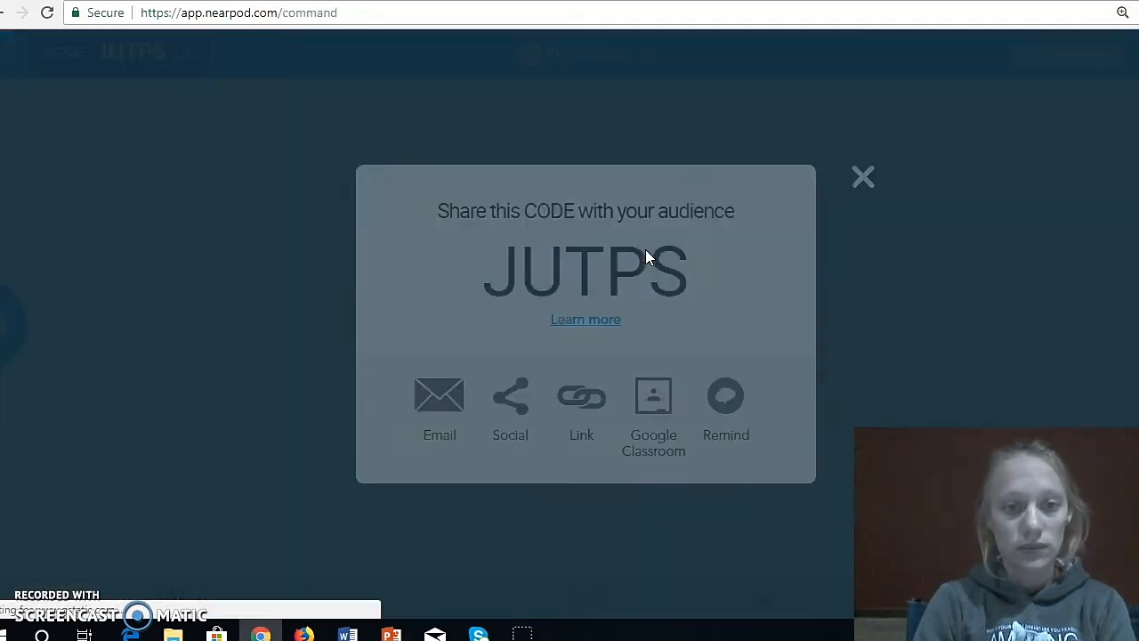
# - Close the session code sharing window and advance the live lesson to the Colours title slide
pyautogui.click(725, 275)
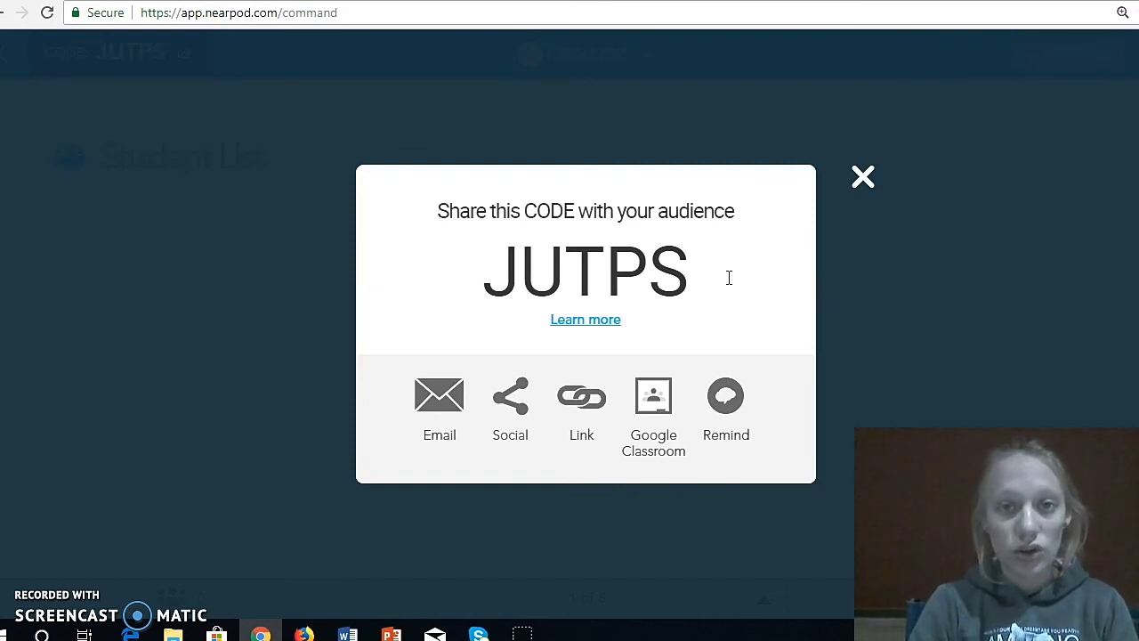
pyautogui.click(864, 182)
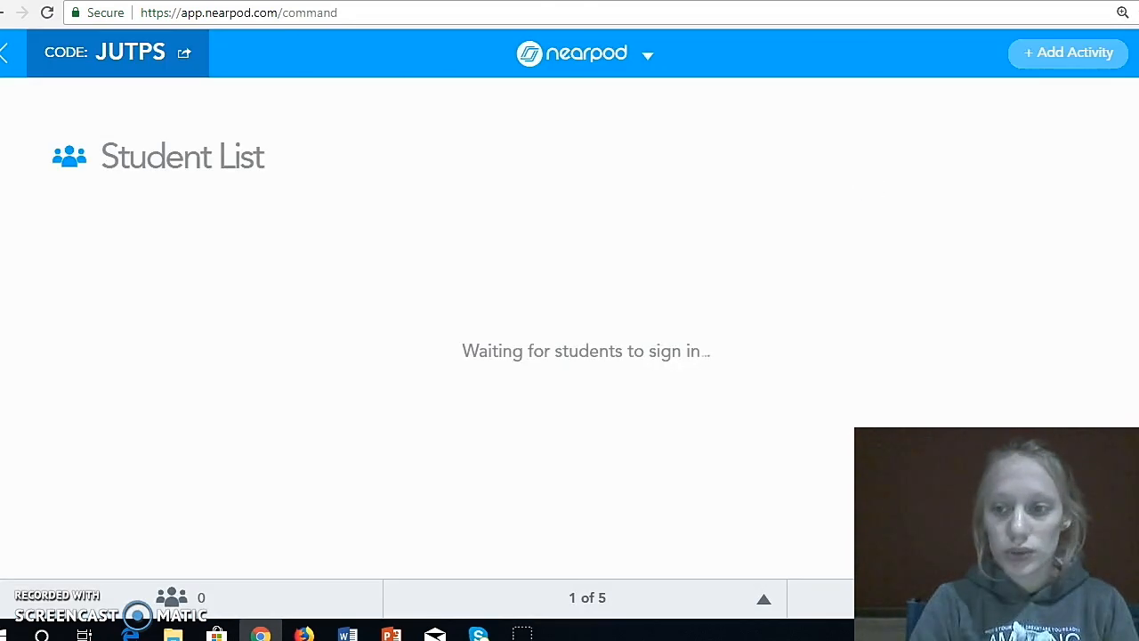
pyautogui.click(1136, 324)
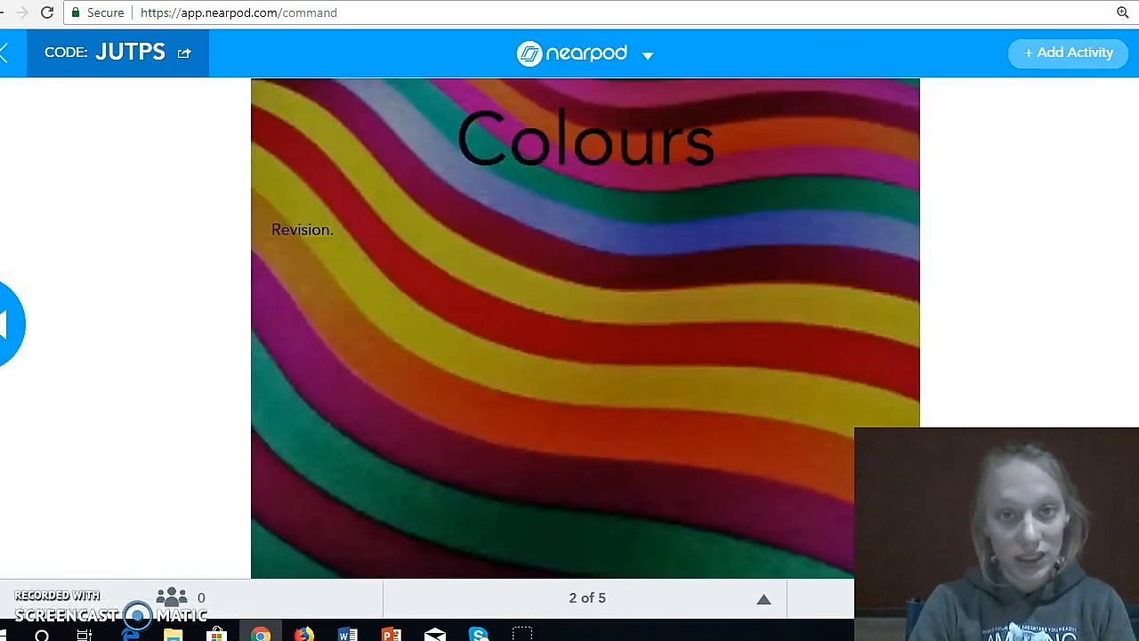
# - Advance to the video slide, set videos to play on all devices for the rest of the lesson, and continue to the last slide
pyautogui.click(1136, 324)
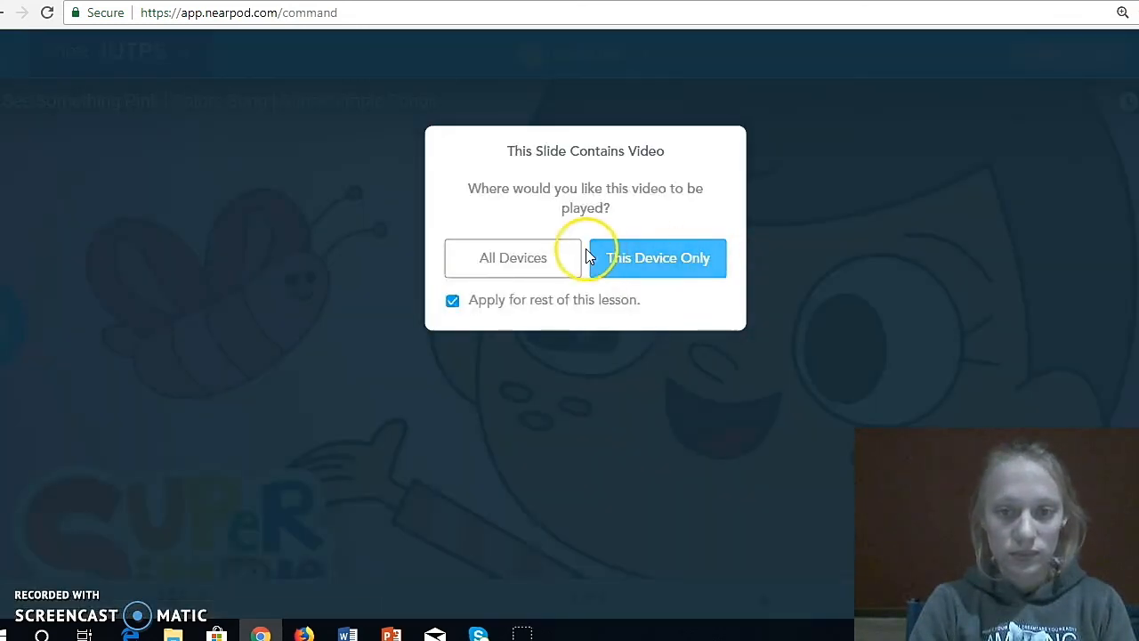
pyautogui.click(553, 250)
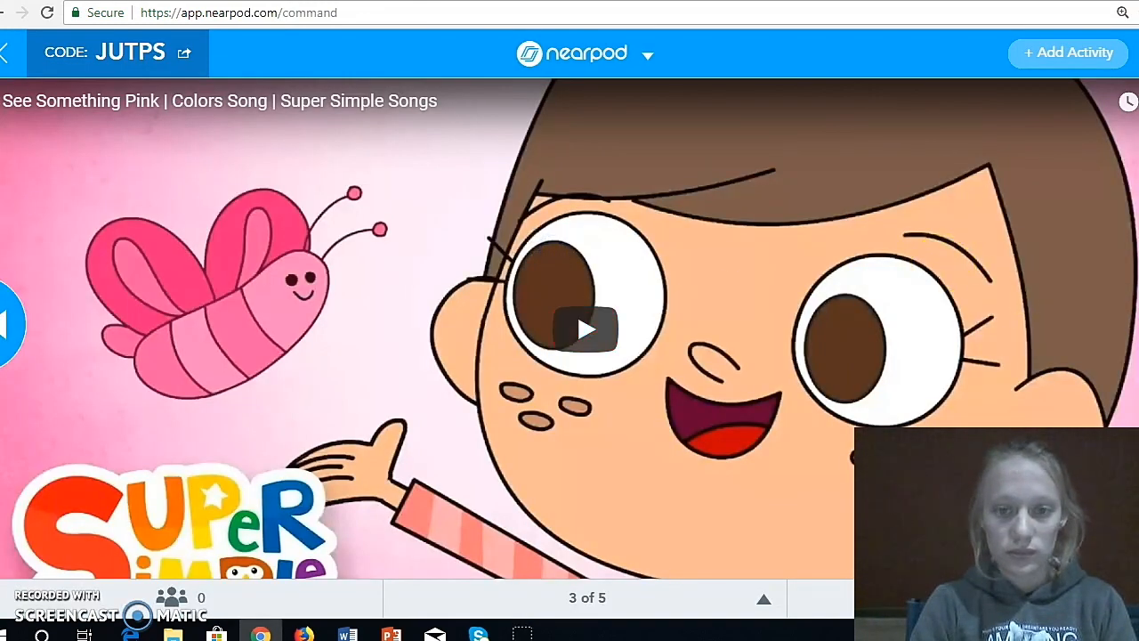
pyautogui.click(1136, 323)
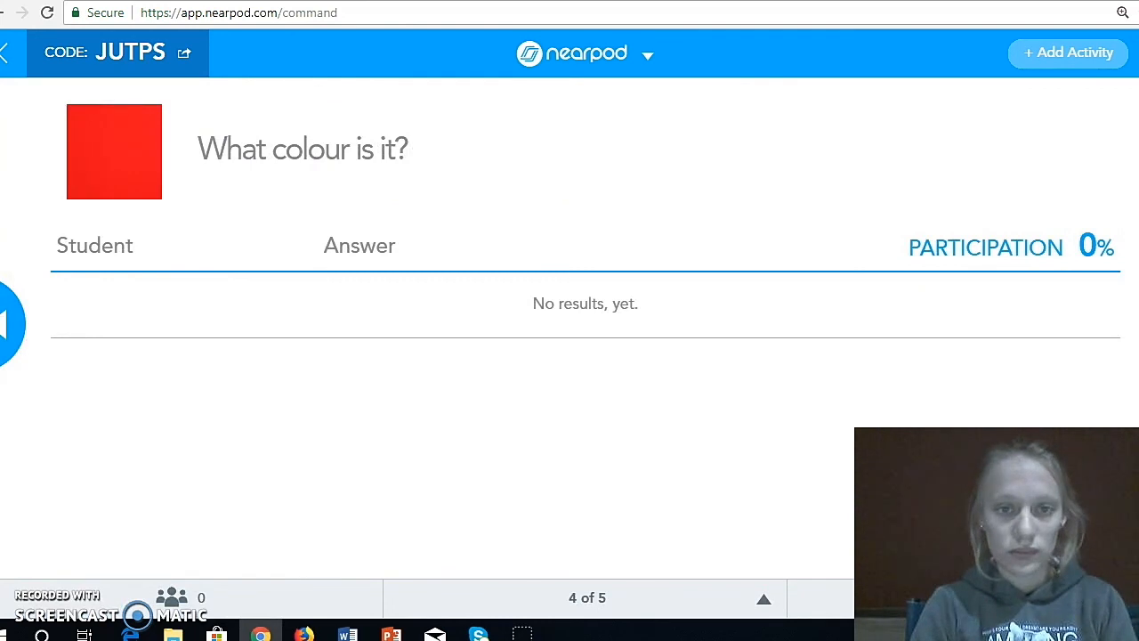
pyautogui.click(1136, 324)
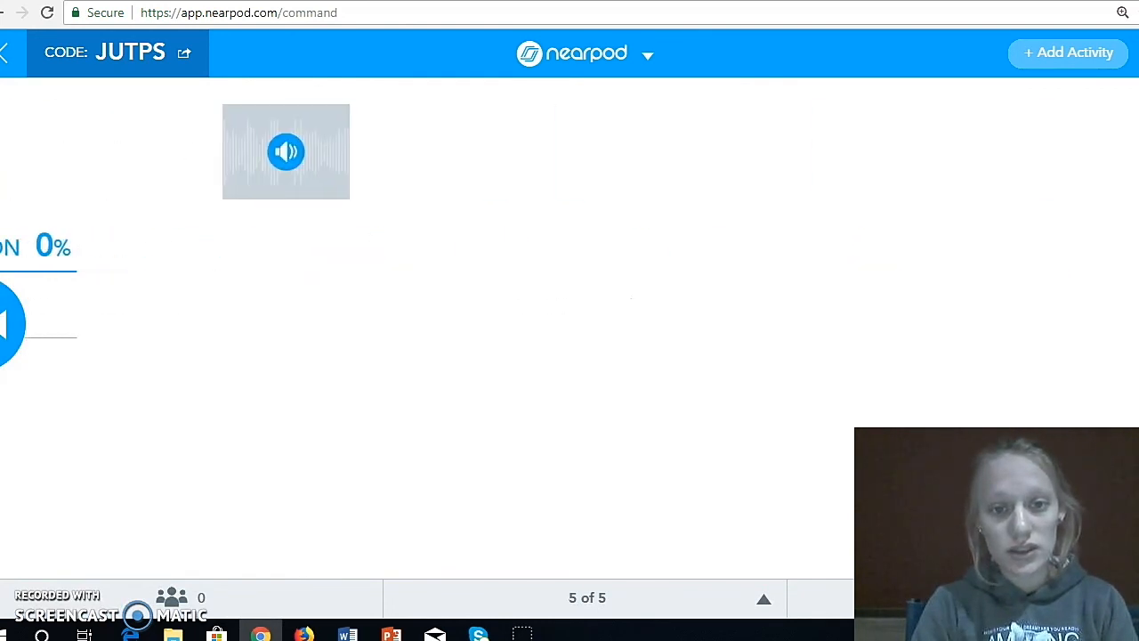